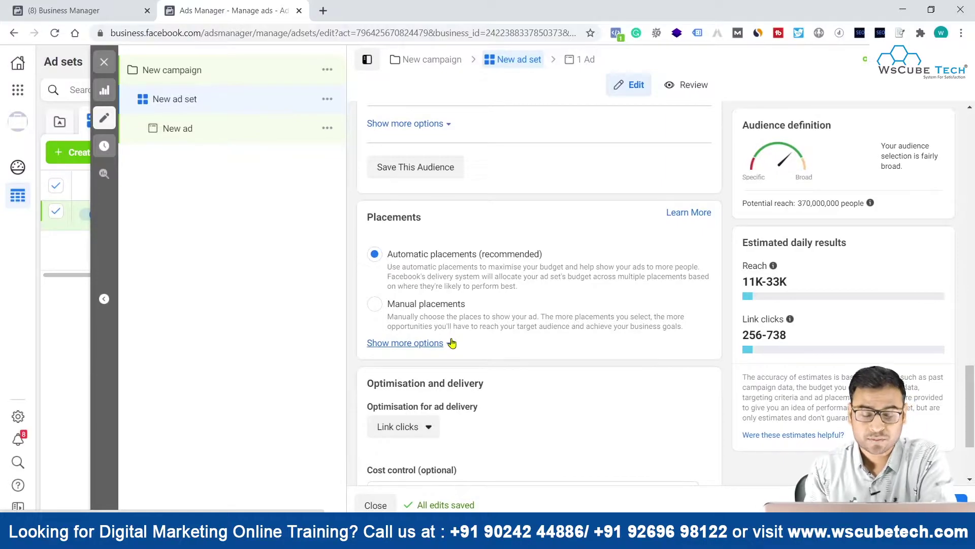
Reveal the extra placement options and select Manual placements, reviewing its device and platform choices.
{"action": "scroll", "coordinate": [452, 342], "scroll_direction": "down", "scroll_amount": 1}
{"action": "left_click", "coordinate": [403, 331]}
{"action": "scroll", "coordinate": [443, 256], "scroll_direction": "down", "scroll_amount": 2}
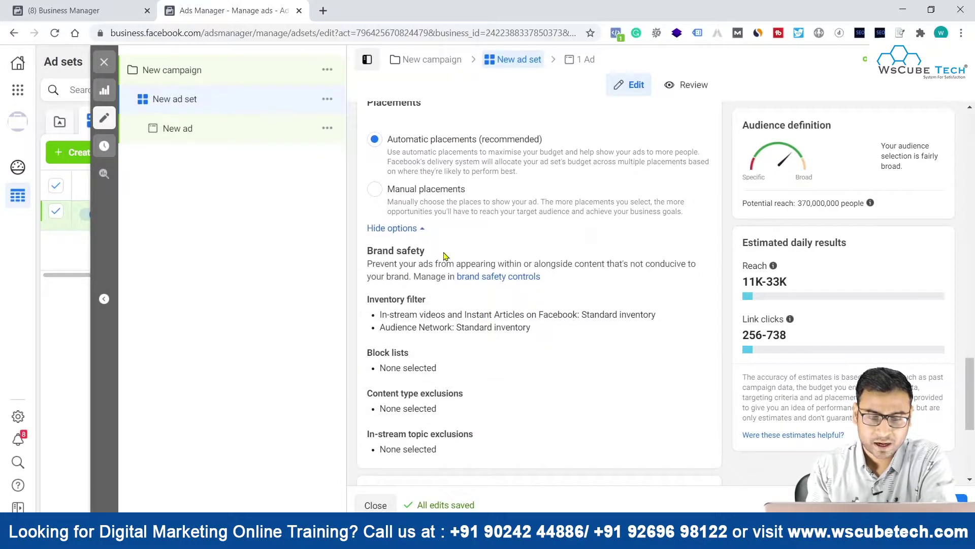
{"action": "left_click", "coordinate": [407, 188]}
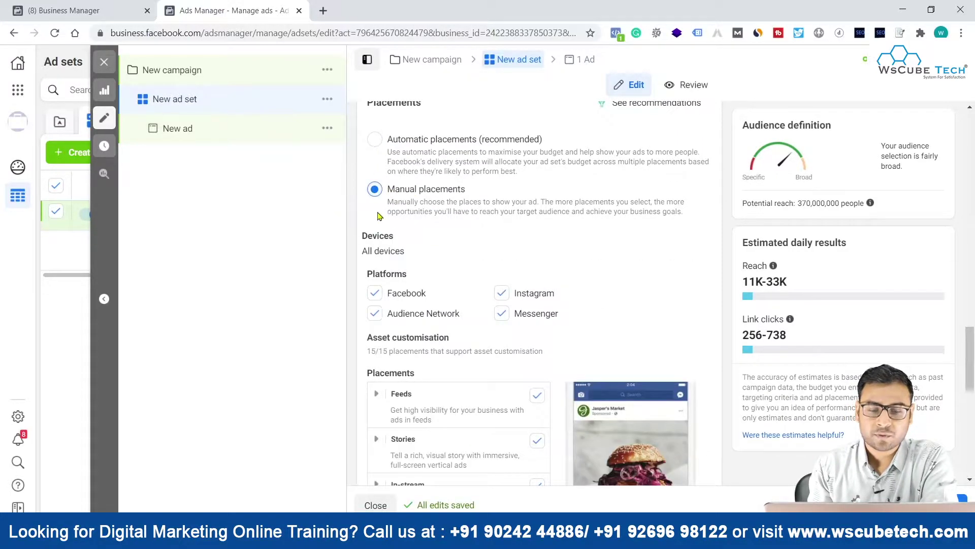
{"action": "scroll", "coordinate": [412, 223], "scroll_direction": "down", "scroll_amount": 1}
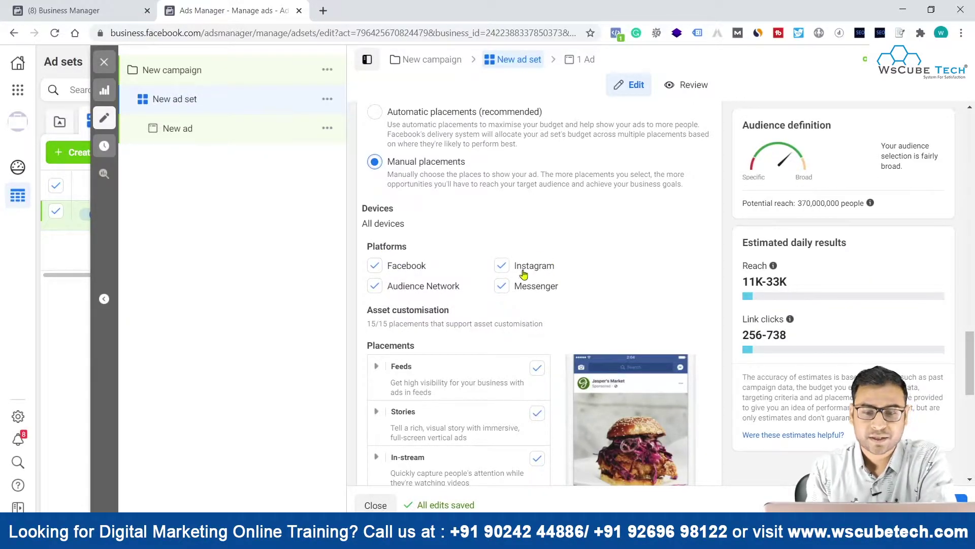
{"action": "scroll", "coordinate": [541, 246], "scroll_direction": "down", "scroll_amount": 1}
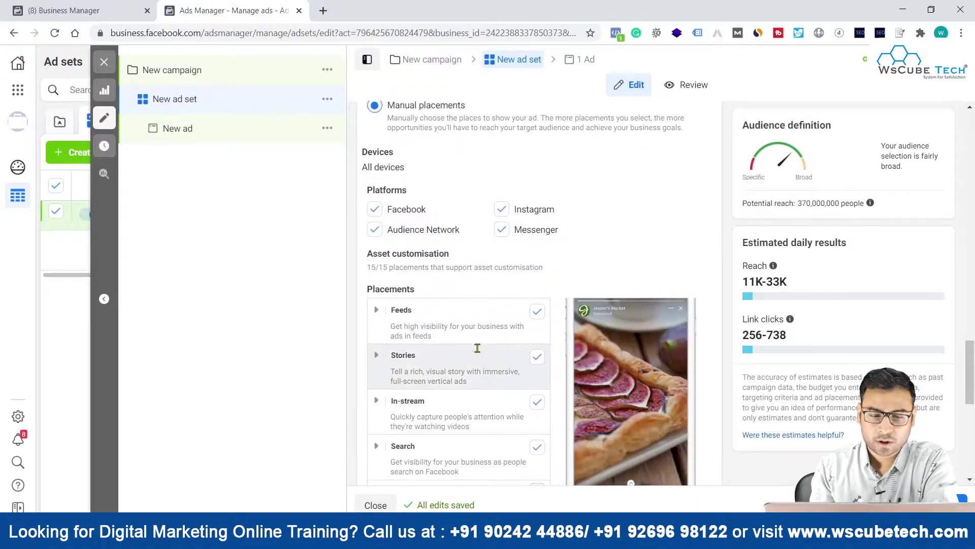
{"action": "scroll", "coordinate": [476, 348], "scroll_direction": "down", "scroll_amount": 2}
{"action": "scroll", "coordinate": [459, 363], "scroll_direction": "down", "scroll_amount": 3}
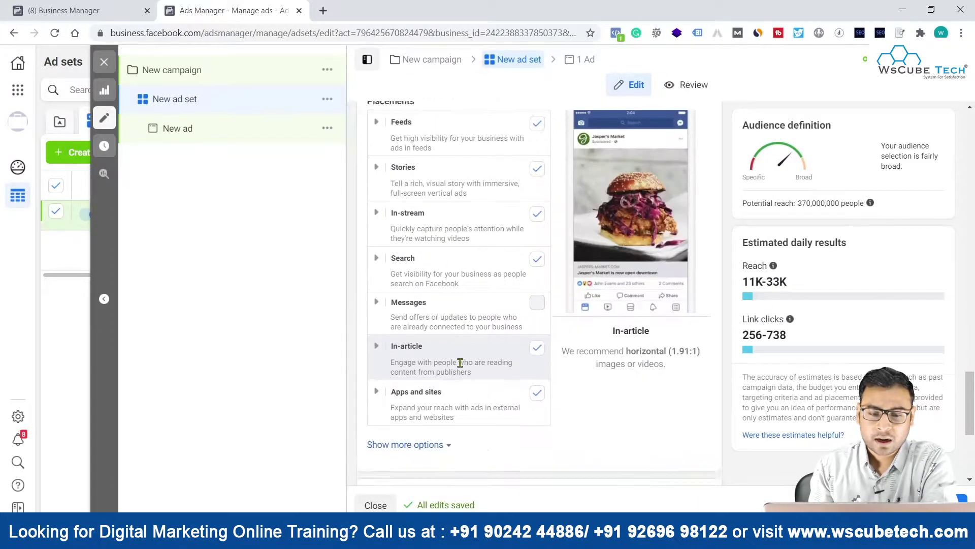
{"action": "scroll", "coordinate": [445, 330], "scroll_direction": "up", "scroll_amount": 7}
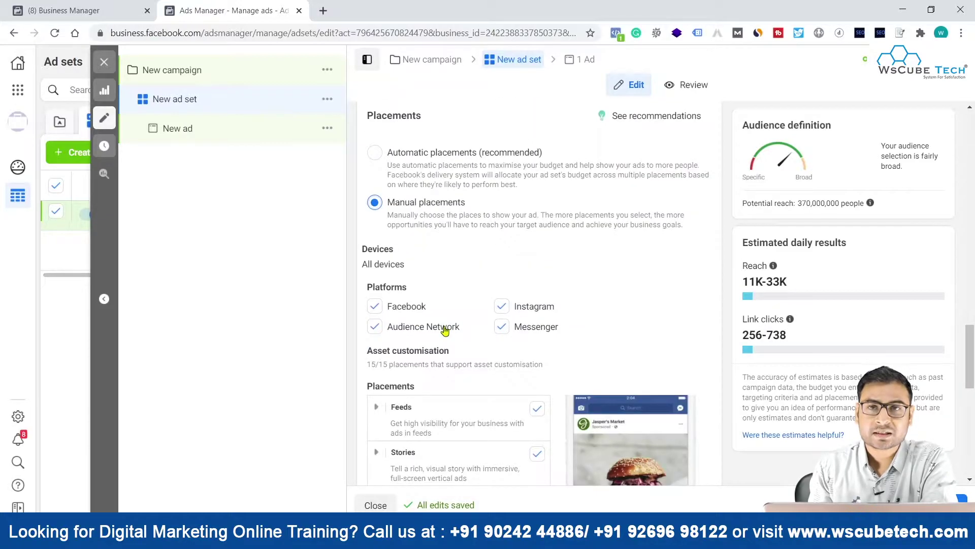
{"action": "scroll", "coordinate": [457, 375], "scroll_direction": "up", "scroll_amount": 2}
Return the ad set to Automatic placements (recommended).
{"action": "left_click", "coordinate": [423, 261]}
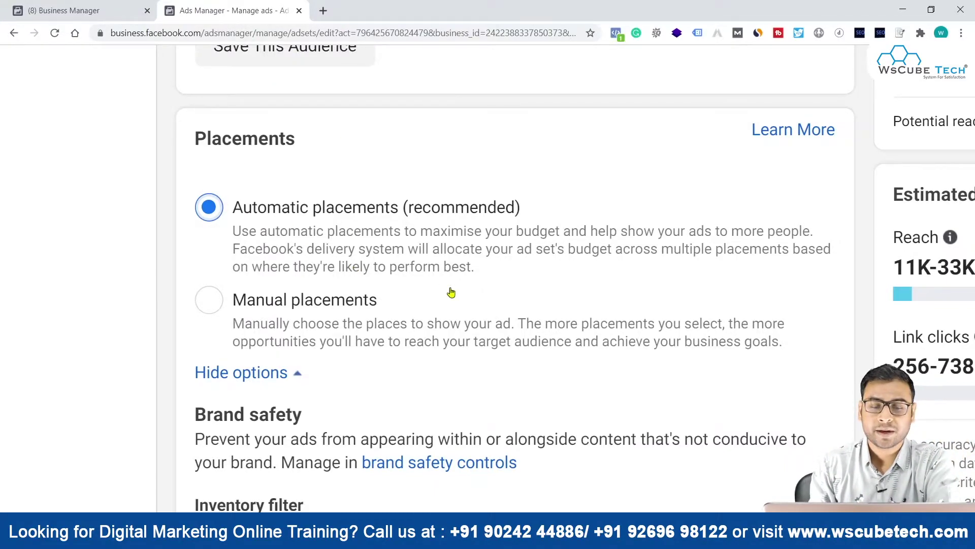
Select Manual placements for the ad set.
{"action": "scroll", "coordinate": [451, 292], "scroll_direction": "down", "scroll_amount": 3}
{"action": "scroll", "coordinate": [451, 292], "scroll_direction": "down", "scroll_amount": 1}
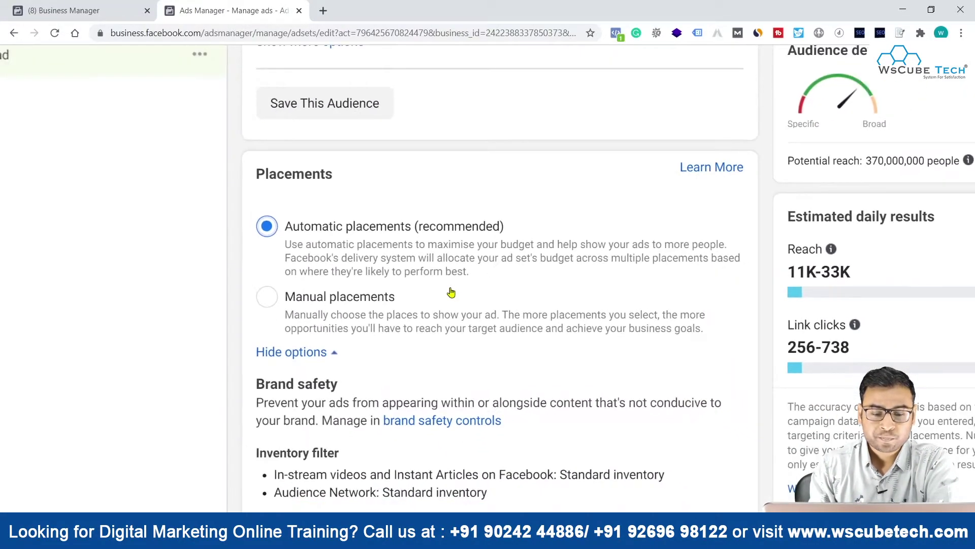
{"action": "left_click", "coordinate": [310, 302]}
{"action": "scroll", "coordinate": [551, 312], "scroll_direction": "down", "scroll_amount": 2}
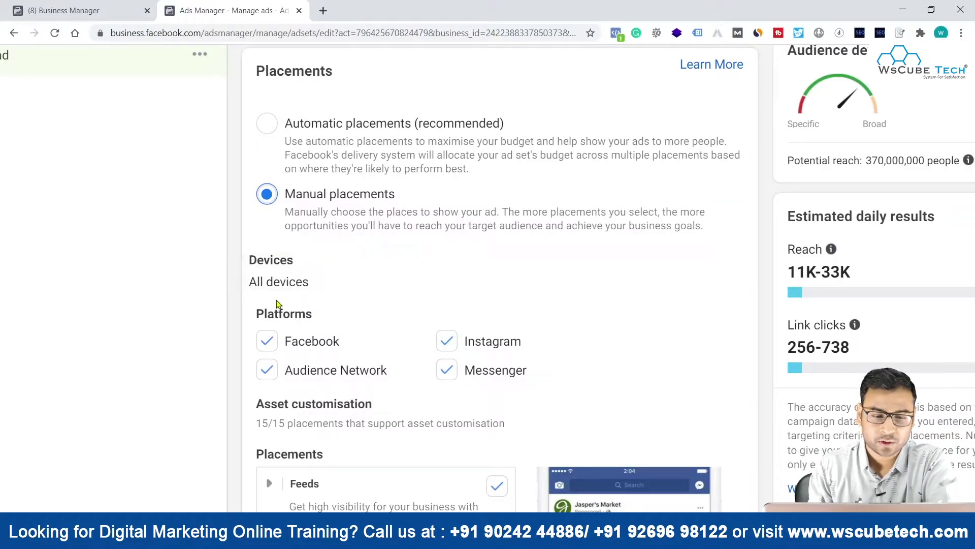
Edit Devices, untick and re-tick Desktop, leaving targeting on All devices.
{"action": "left_click", "coordinate": [726, 261]}
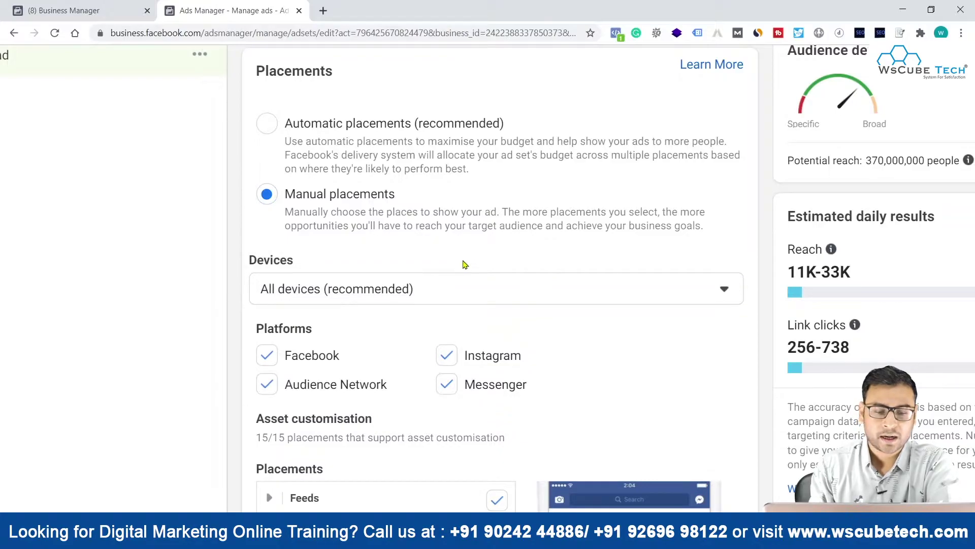
{"action": "left_click", "coordinate": [294, 291]}
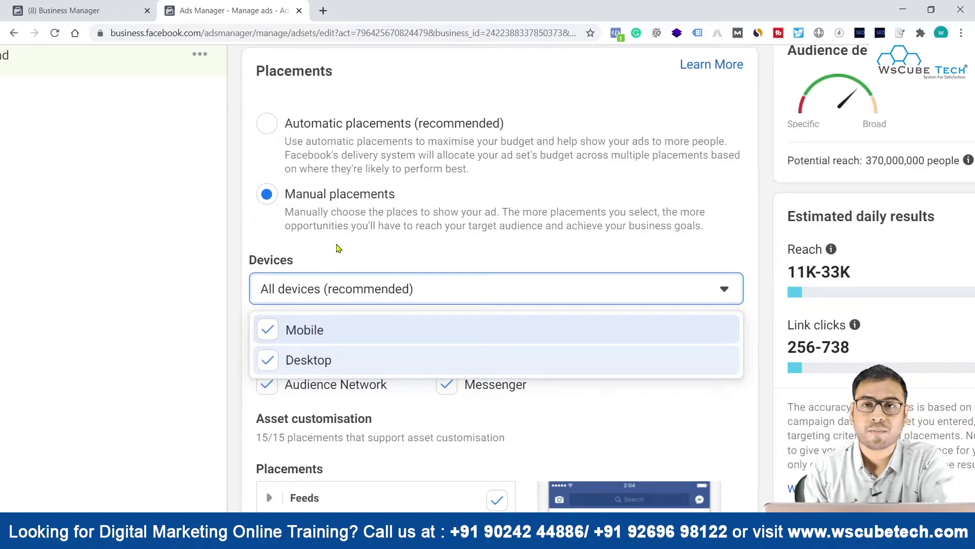
{"action": "left_click", "coordinate": [267, 372]}
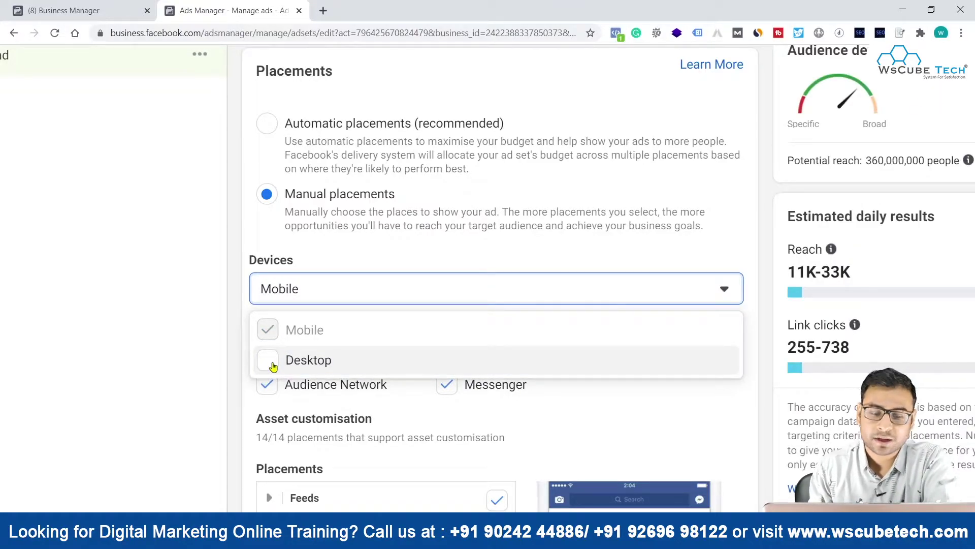
{"action": "left_click", "coordinate": [266, 360]}
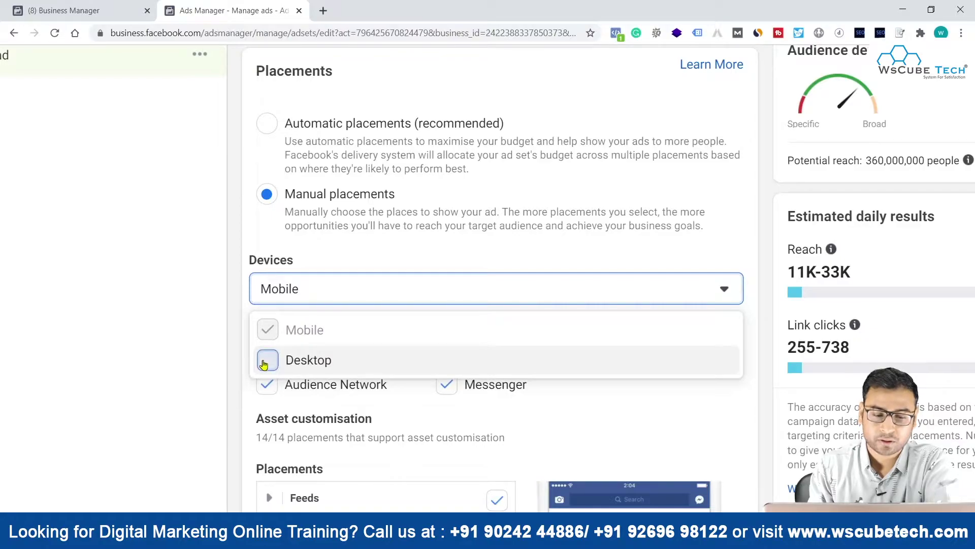
{"action": "left_click", "coordinate": [552, 234]}
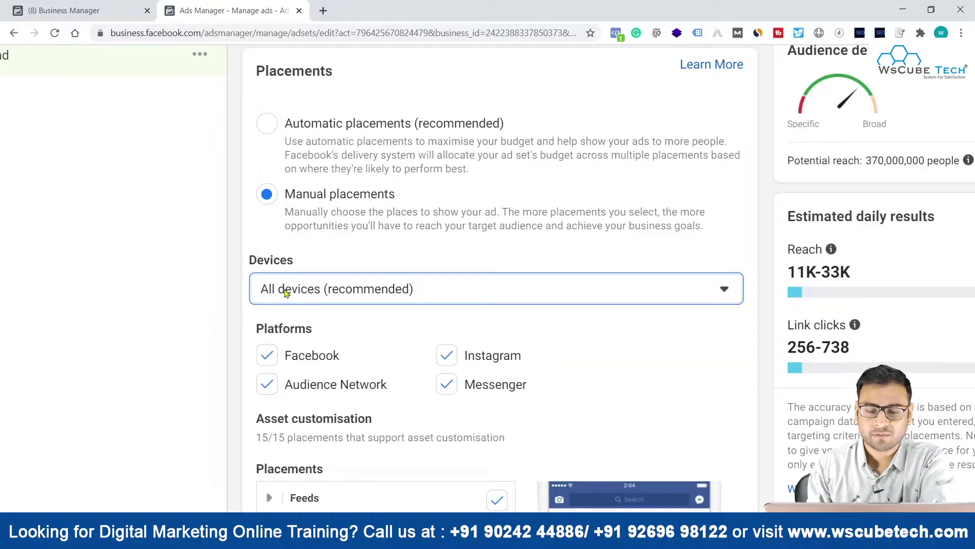
{"action": "scroll", "coordinate": [343, 380], "scroll_direction": "down", "scroll_amount": 3}
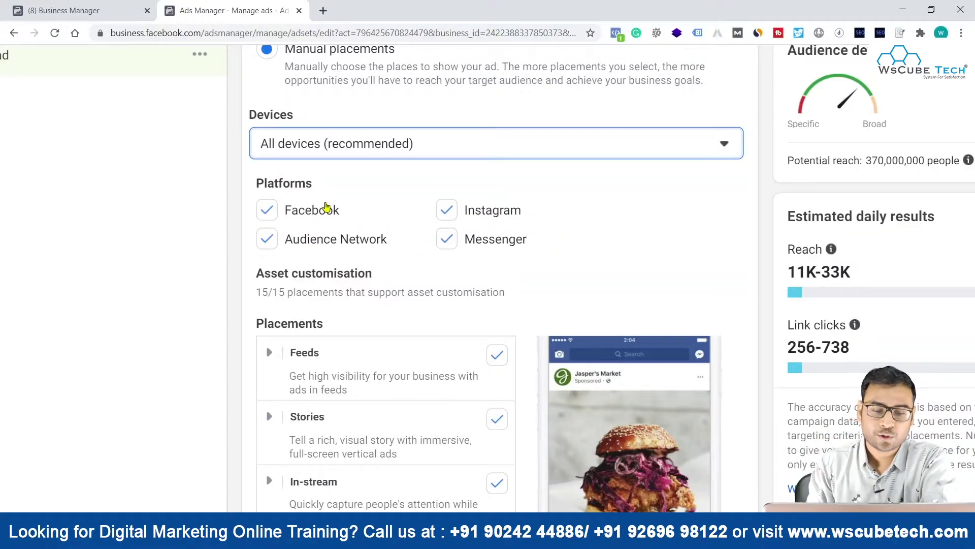
Untick Audience Network, Messenger and Instagram, keeping In-stream, Search and In-article placements on.
{"action": "scroll", "coordinate": [388, 361], "scroll_direction": "down", "scroll_amount": 3}
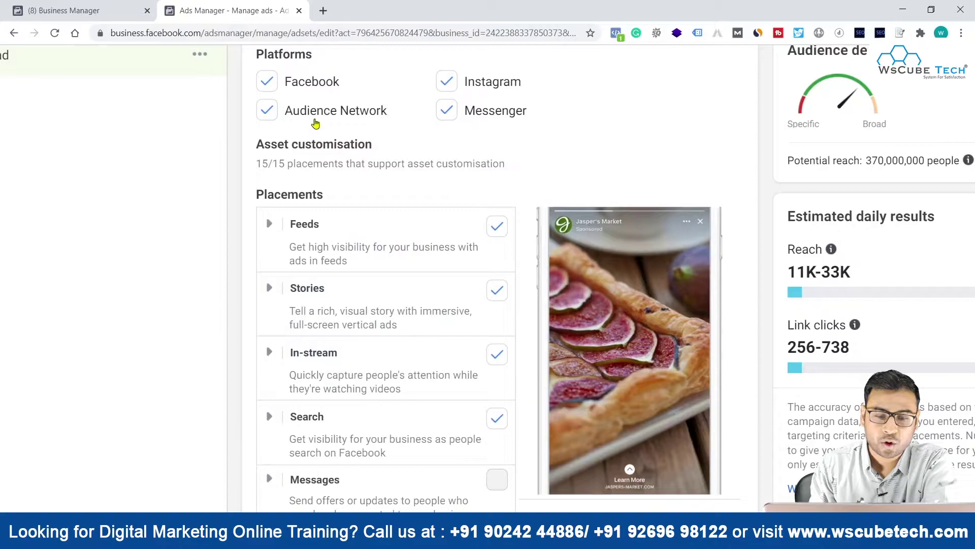
{"action": "left_click", "coordinate": [285, 110]}
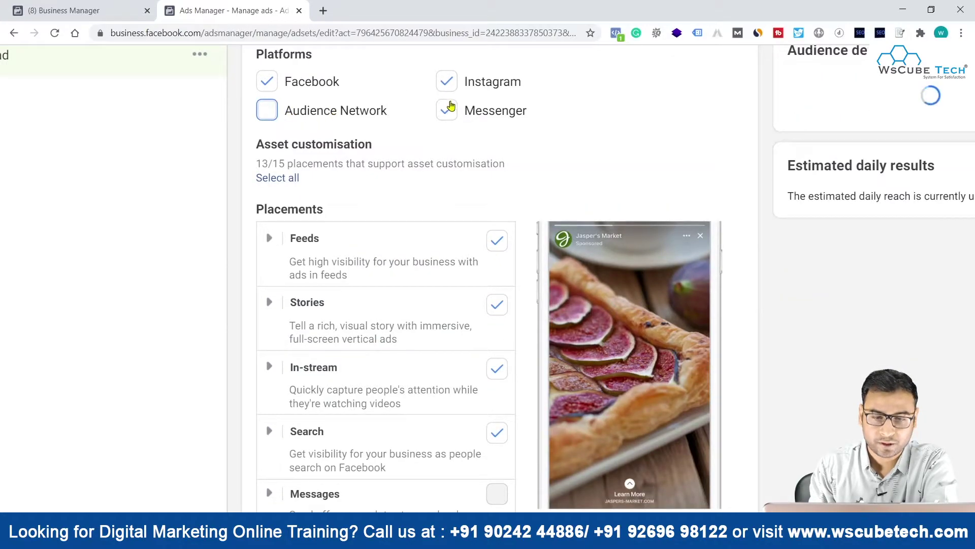
{"action": "left_click", "coordinate": [449, 81]}
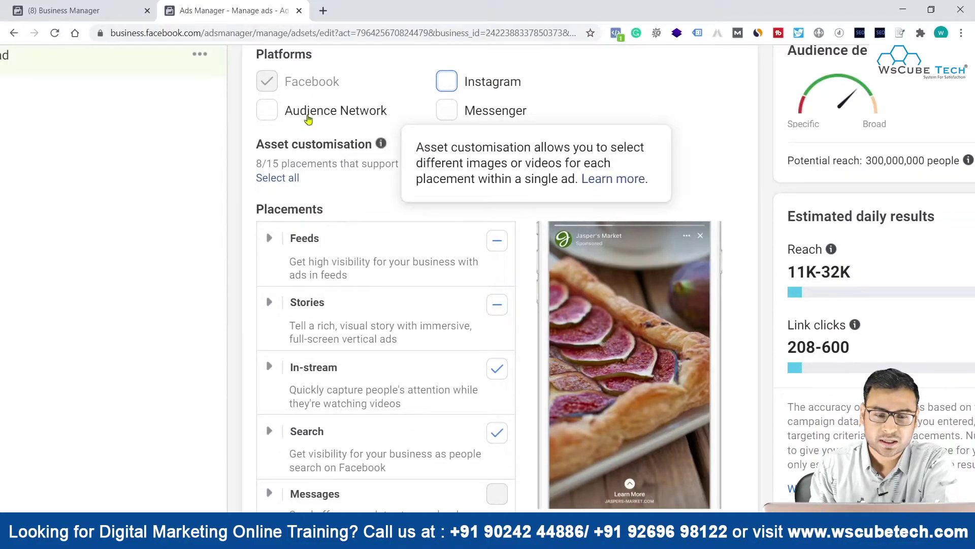
{"action": "scroll", "coordinate": [310, 226], "scroll_direction": "down", "scroll_amount": 1}
{"action": "scroll", "coordinate": [344, 263], "scroll_direction": "down", "scroll_amount": 1}
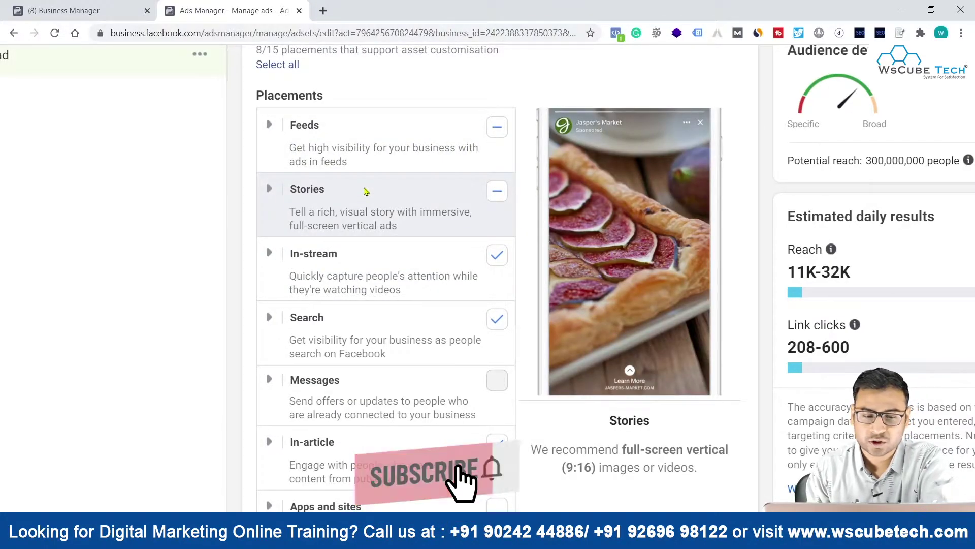
{"action": "scroll", "coordinate": [350, 255], "scroll_direction": "down", "scroll_amount": 1}
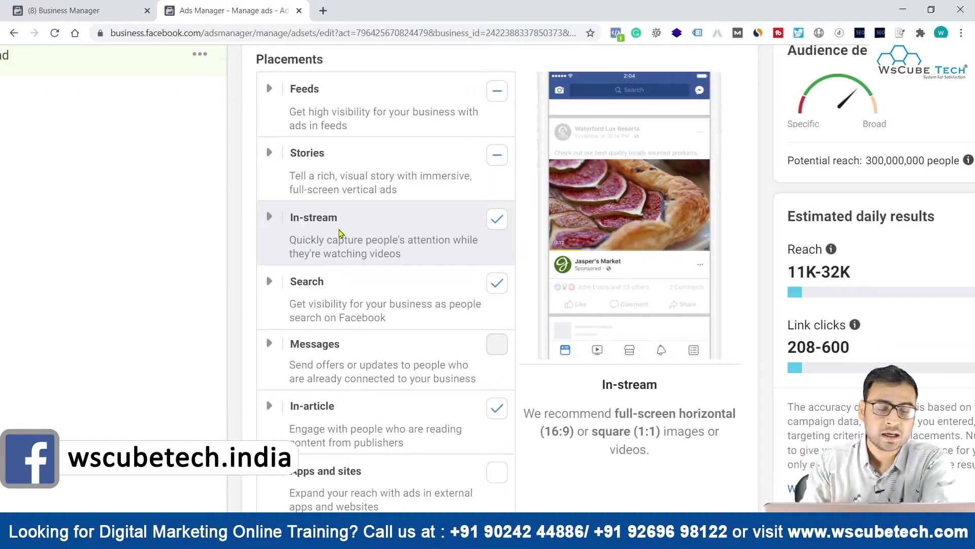
{"action": "scroll", "coordinate": [340, 236], "scroll_direction": "down", "scroll_amount": 1}
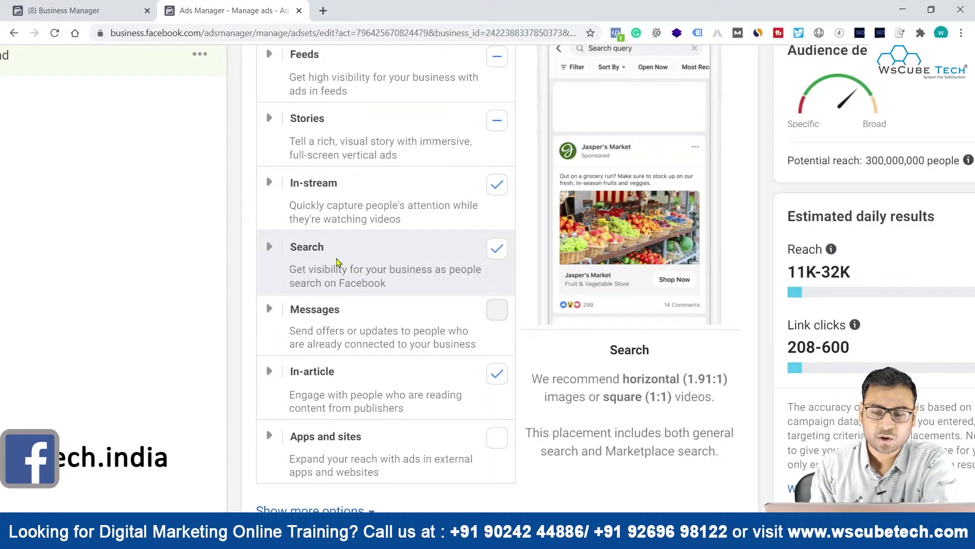
{"action": "scroll", "coordinate": [379, 364], "scroll_direction": "down", "scroll_amount": 2}
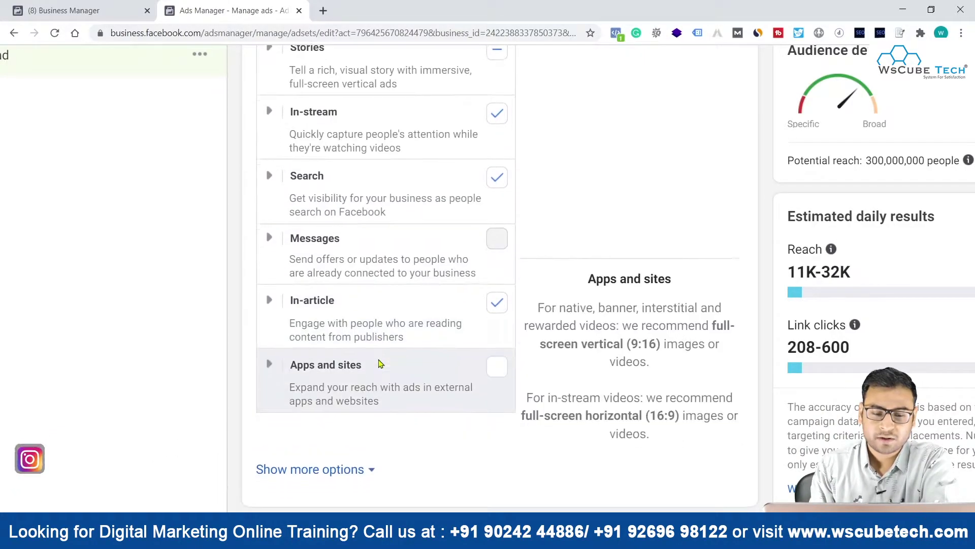
{"action": "scroll", "coordinate": [382, 351], "scroll_direction": "down", "scroll_amount": 2}
{"action": "scroll", "coordinate": [382, 349], "scroll_direction": "down", "scroll_amount": 2}
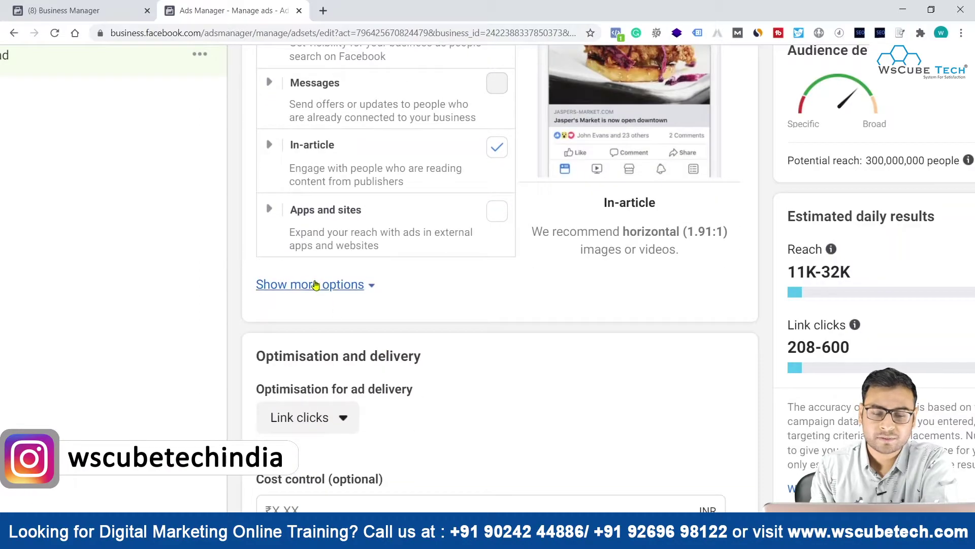
Show the extra device settings and limit mobile devices to Android devices only.
{"action": "left_click", "coordinate": [315, 284]}
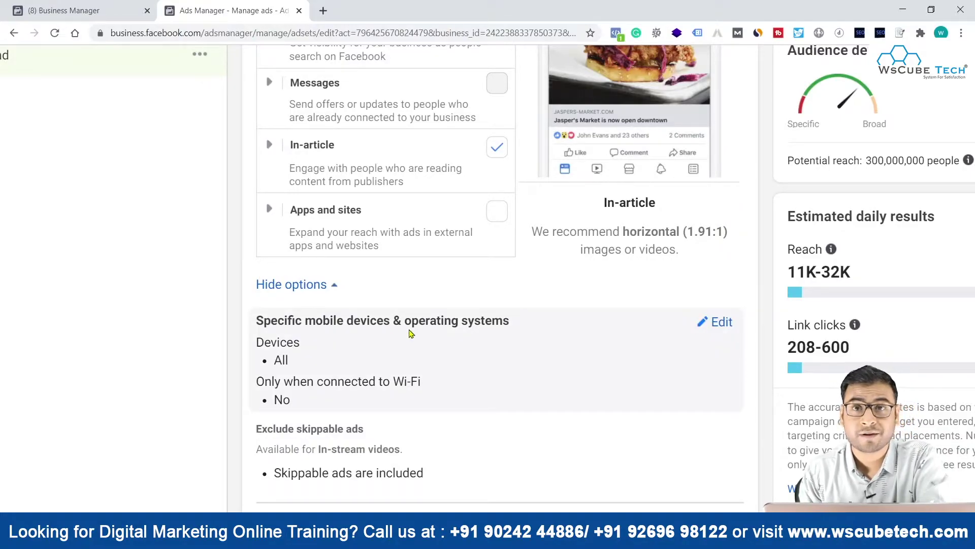
{"action": "left_click", "coordinate": [724, 324]}
{"action": "scroll", "coordinate": [543, 385], "scroll_direction": "down", "scroll_amount": 1}
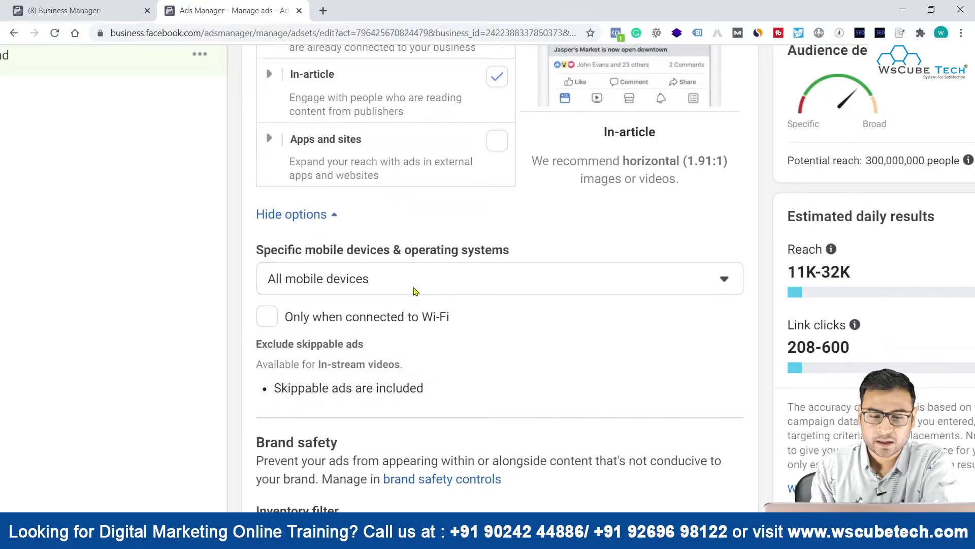
{"action": "left_click", "coordinate": [414, 289]}
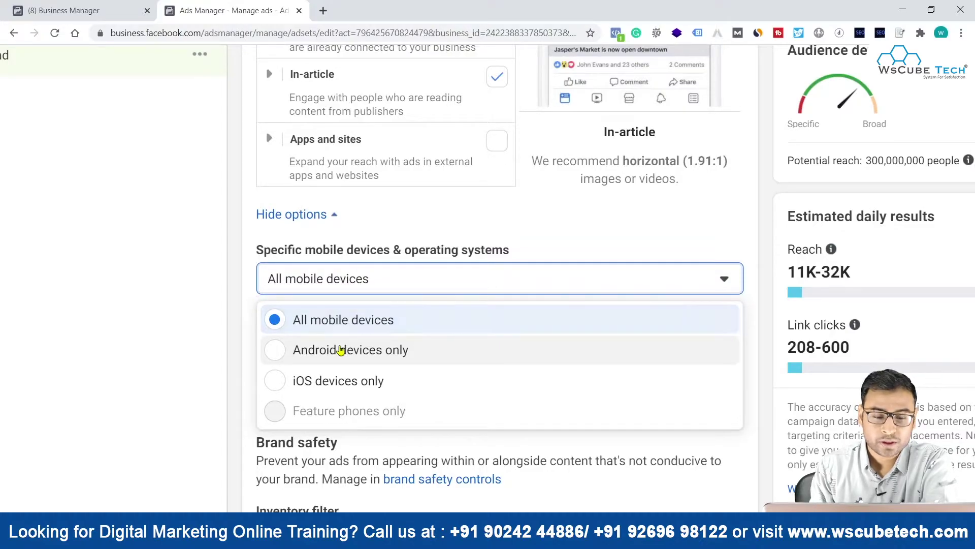
{"action": "left_click", "coordinate": [341, 350]}
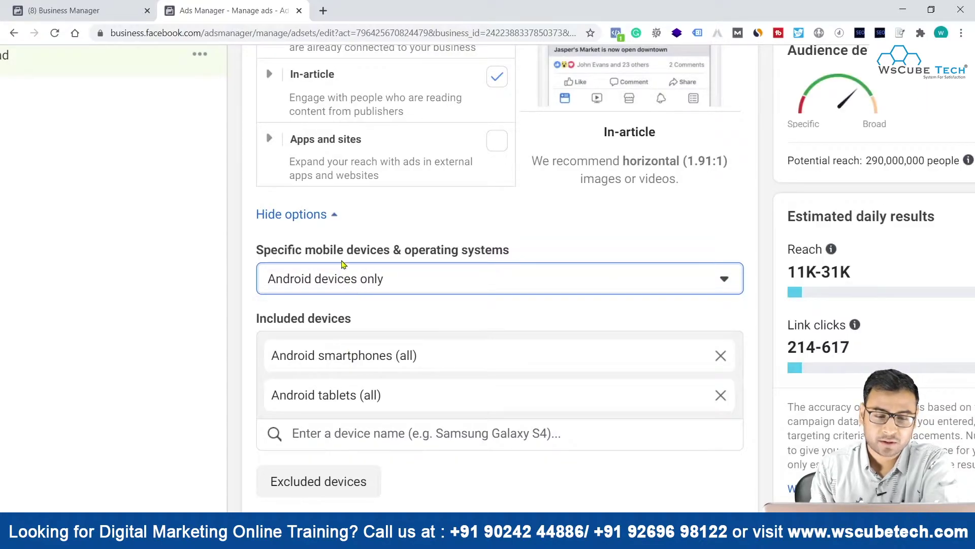
Remove Android smartphones from the included devices, keeping Android tablets, then hide the extra options.
{"action": "scroll", "coordinate": [392, 337], "scroll_direction": "down", "scroll_amount": 1}
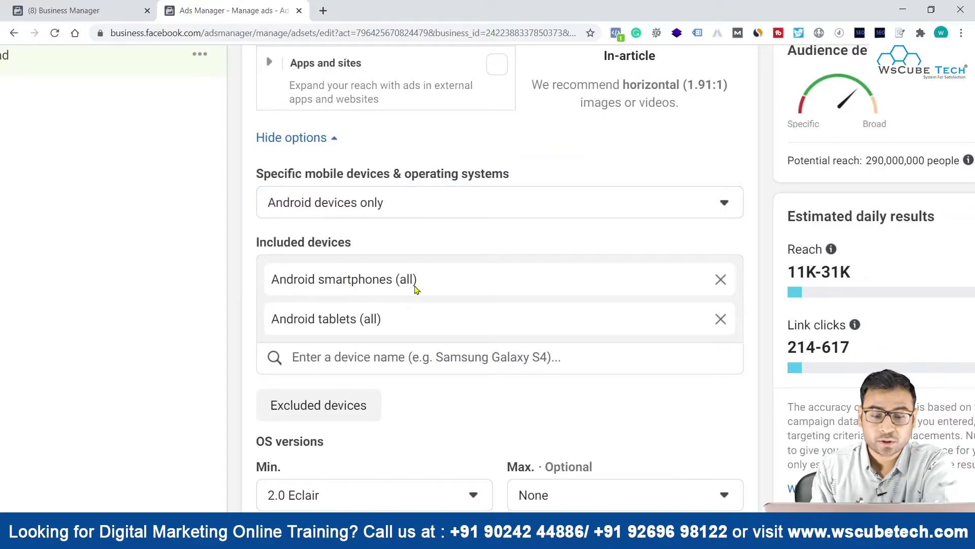
{"action": "left_click", "coordinate": [340, 361]}
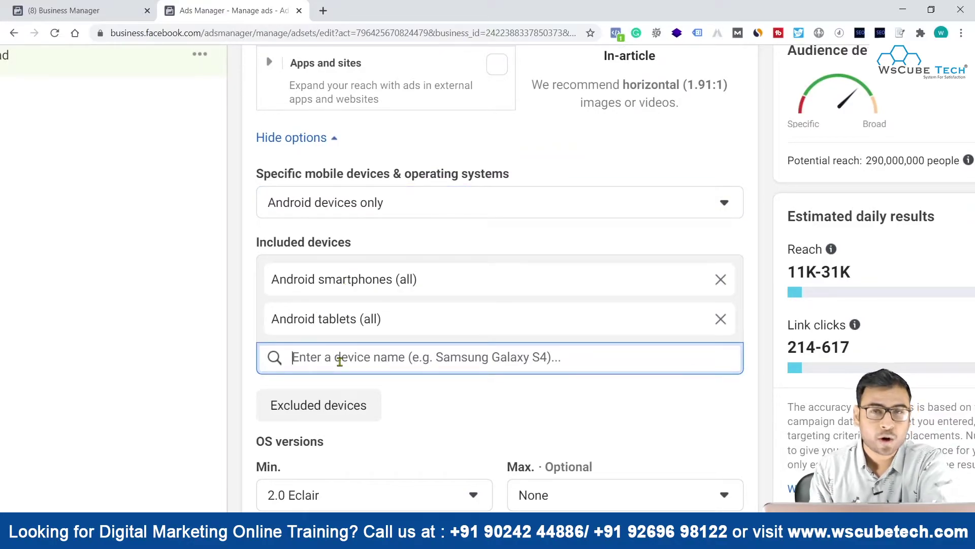
{"action": "left_click", "coordinate": [720, 280]}
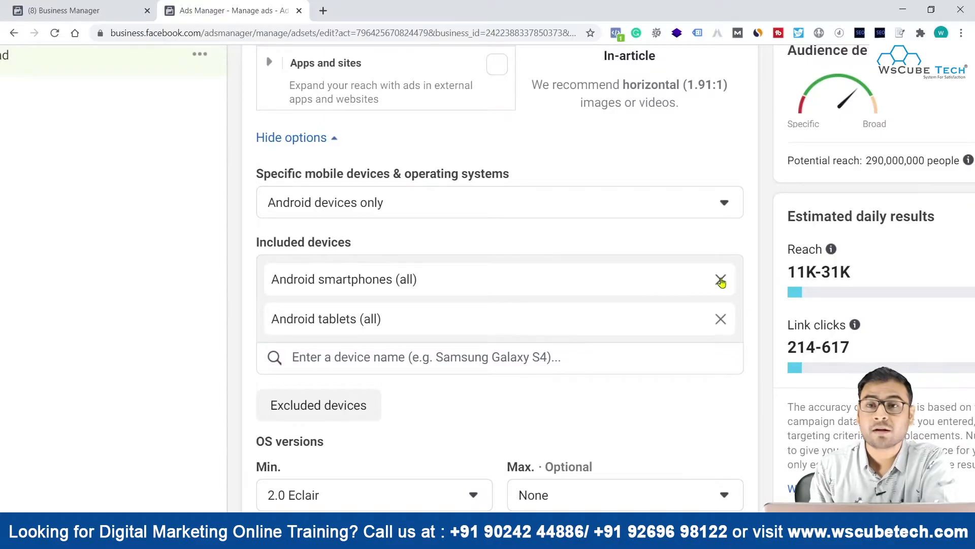
{"action": "left_click", "coordinate": [721, 280]}
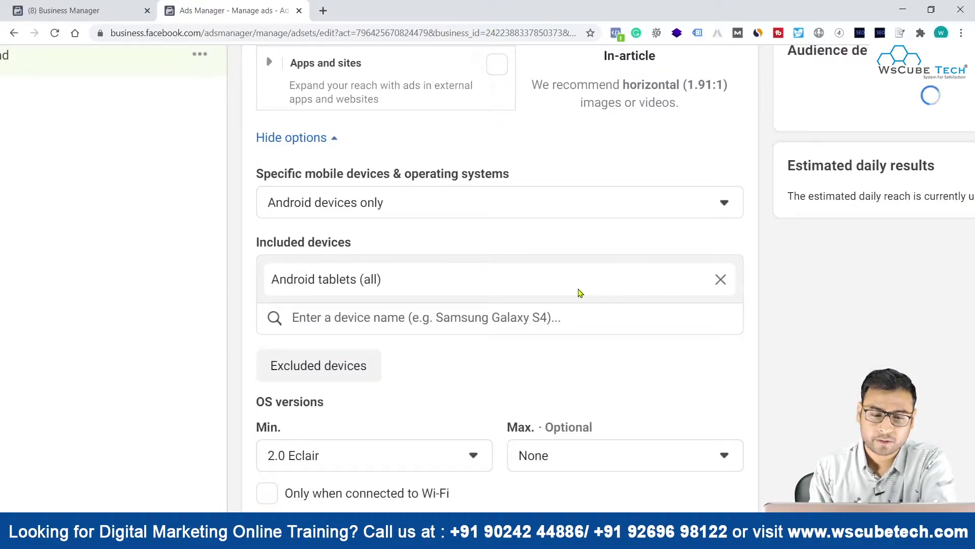
{"action": "scroll", "coordinate": [584, 289], "scroll_direction": "up", "scroll_amount": 10}
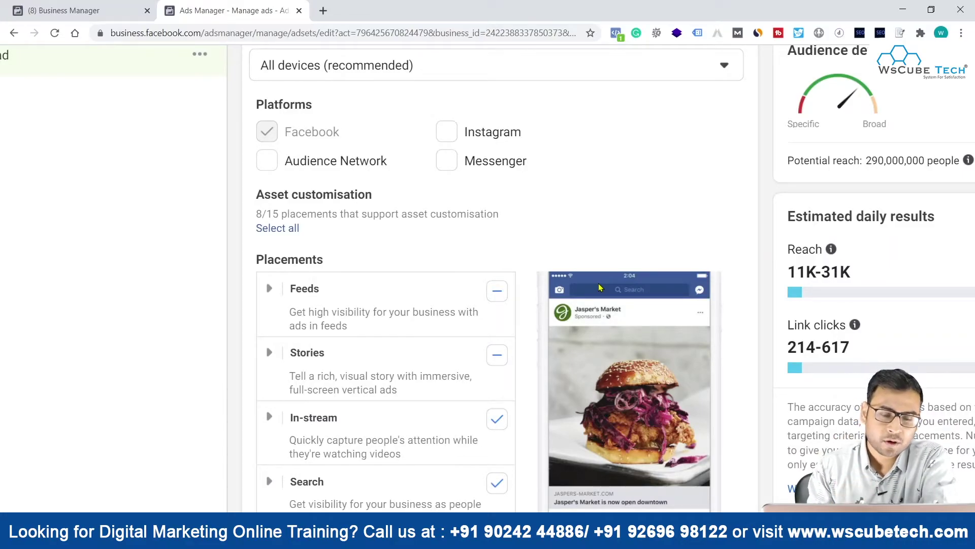
{"action": "scroll", "coordinate": [436, 173], "scroll_direction": "up", "scroll_amount": 2}
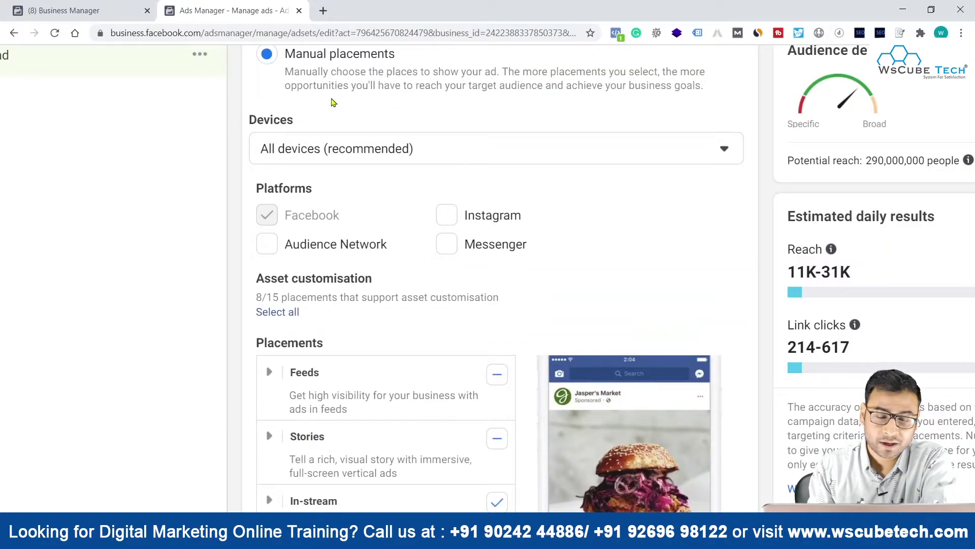
{"action": "scroll", "coordinate": [488, 183], "scroll_direction": "down", "scroll_amount": 15}
{"action": "scroll", "coordinate": [540, 188], "scroll_direction": "up", "scroll_amount": 3}
{"action": "left_click", "coordinate": [532, 217]}
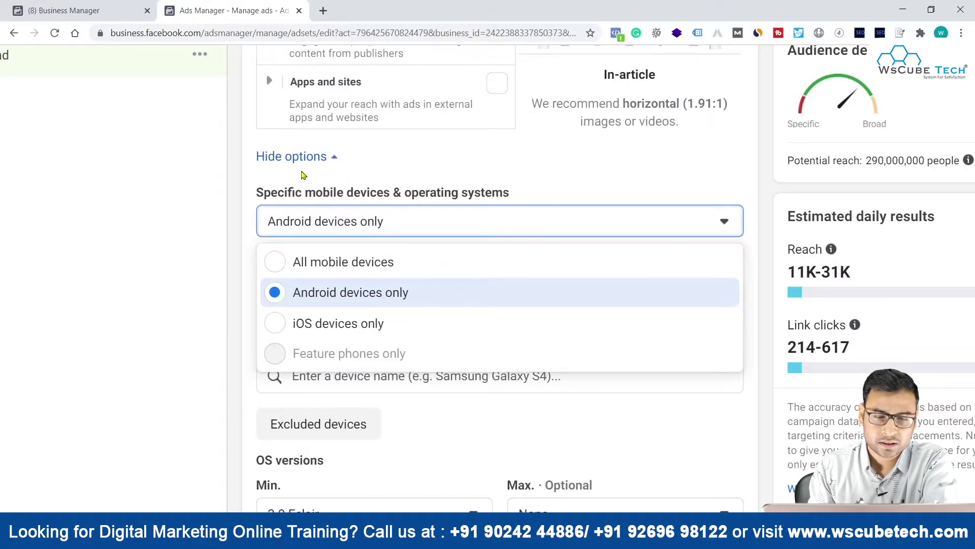
{"action": "left_click", "coordinate": [265, 156]}
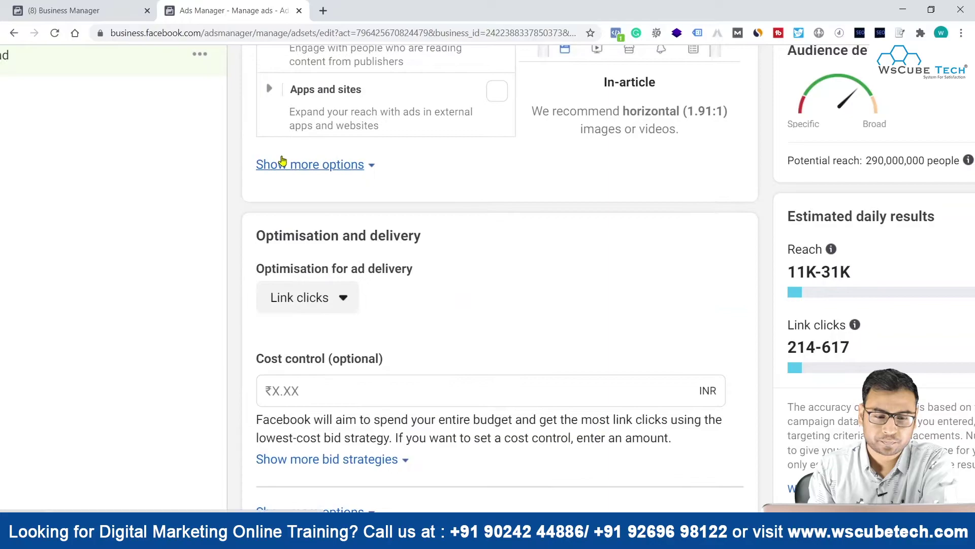
{"action": "scroll", "coordinate": [460, 249], "scroll_direction": "up", "scroll_amount": 3}
{"action": "scroll", "coordinate": [460, 251], "scroll_direction": "up", "scroll_amount": 9}
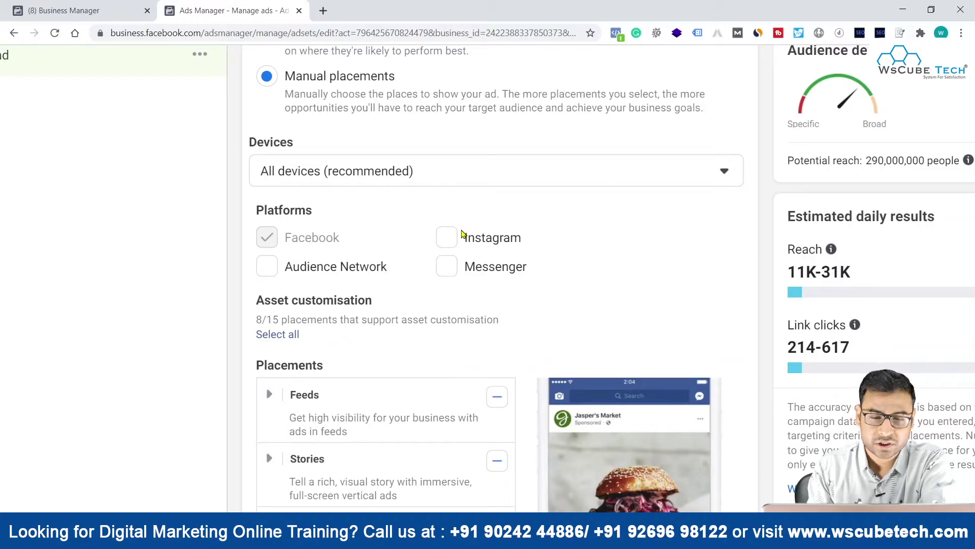
Switch the delivery platform from Facebook to Instagram and turn on all Stories placements.
{"action": "left_click", "coordinate": [447, 237]}
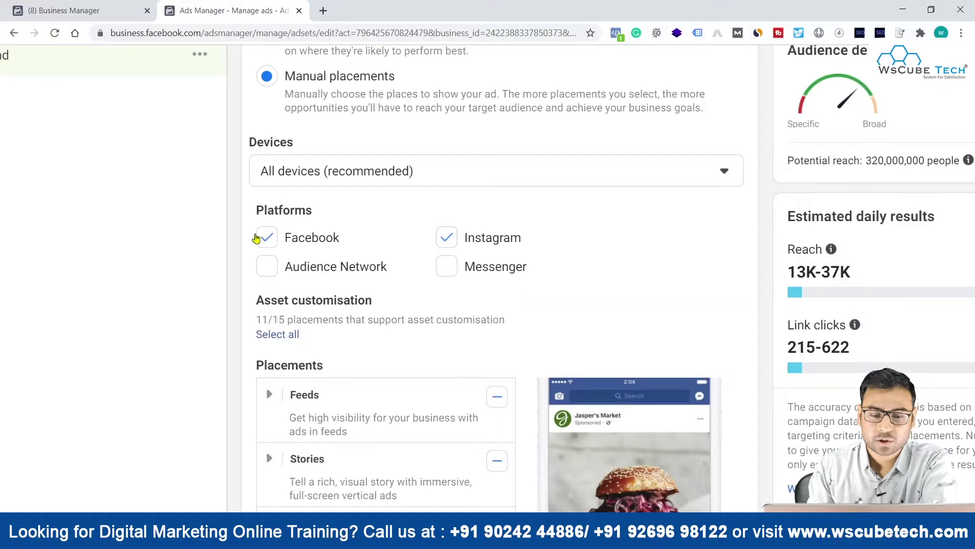
{"action": "left_click", "coordinate": [265, 238]}
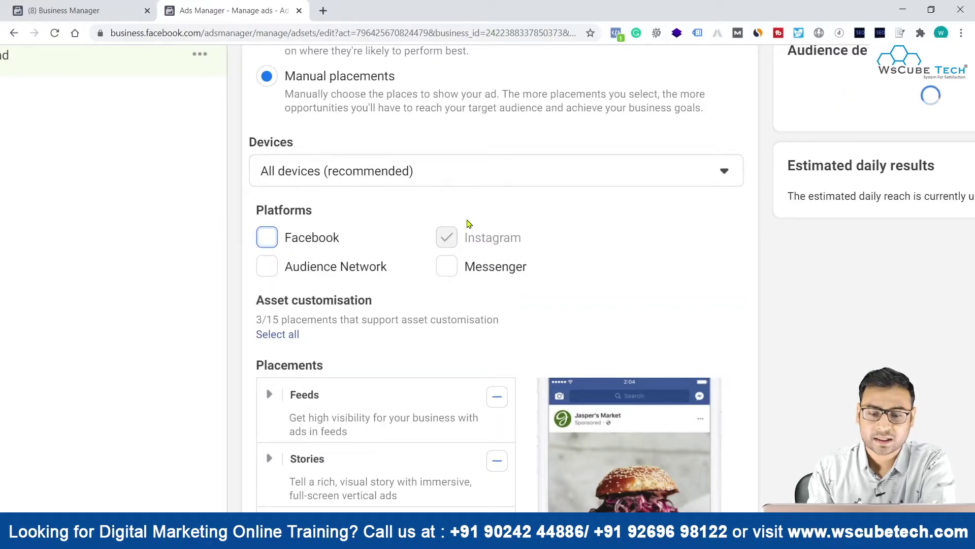
{"action": "scroll", "coordinate": [471, 231], "scroll_direction": "down", "scroll_amount": 5}
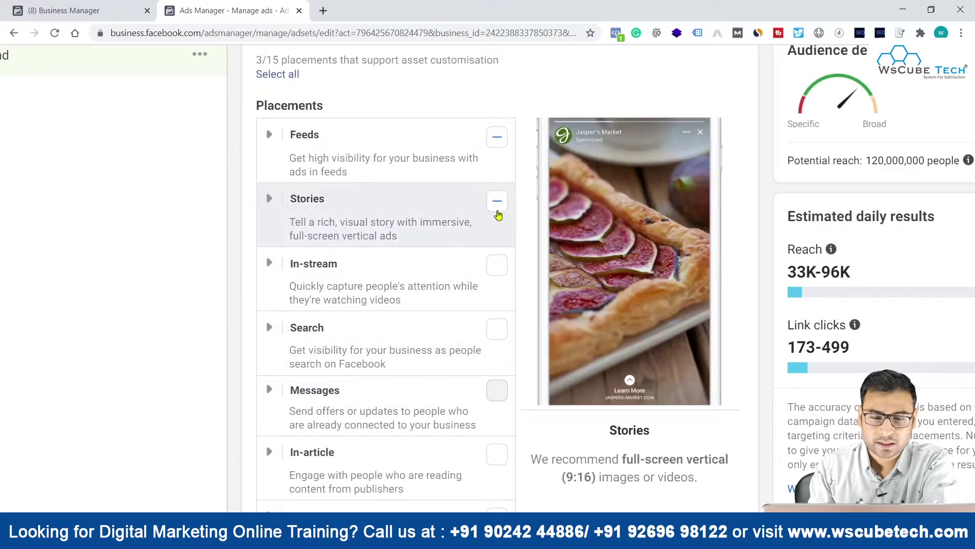
{"action": "left_click", "coordinate": [497, 208]}
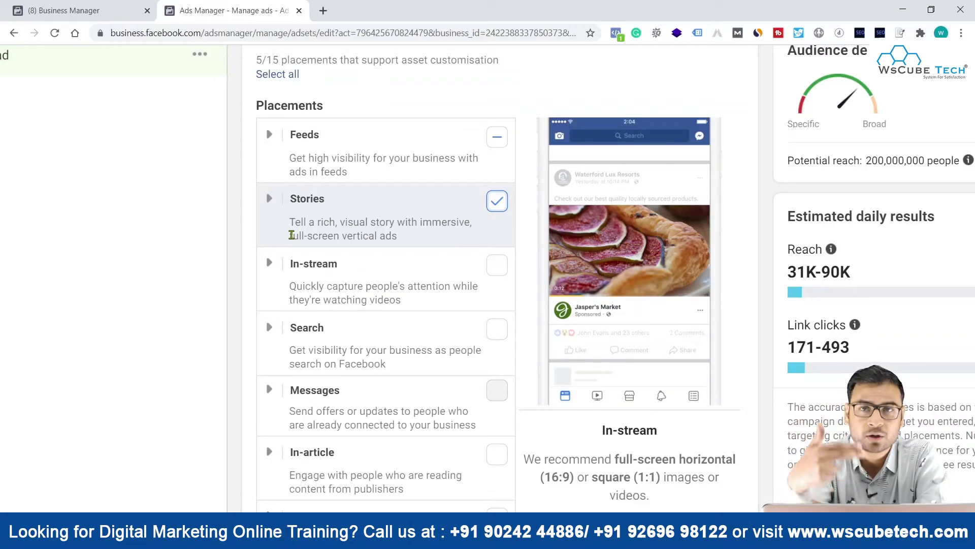
{"action": "scroll", "coordinate": [291, 234], "scroll_direction": "up", "scroll_amount": 4}
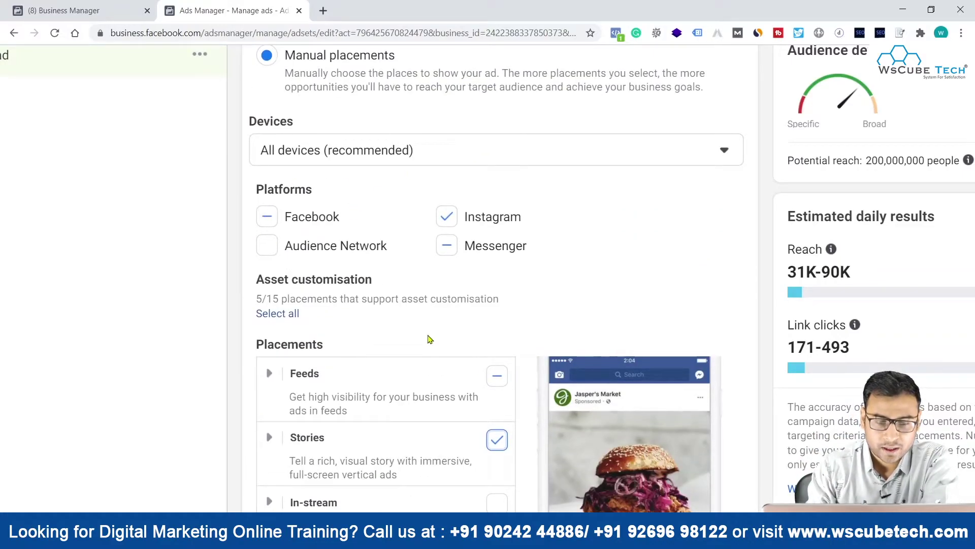
{"action": "scroll", "coordinate": [428, 339], "scroll_direction": "down", "scroll_amount": 2}
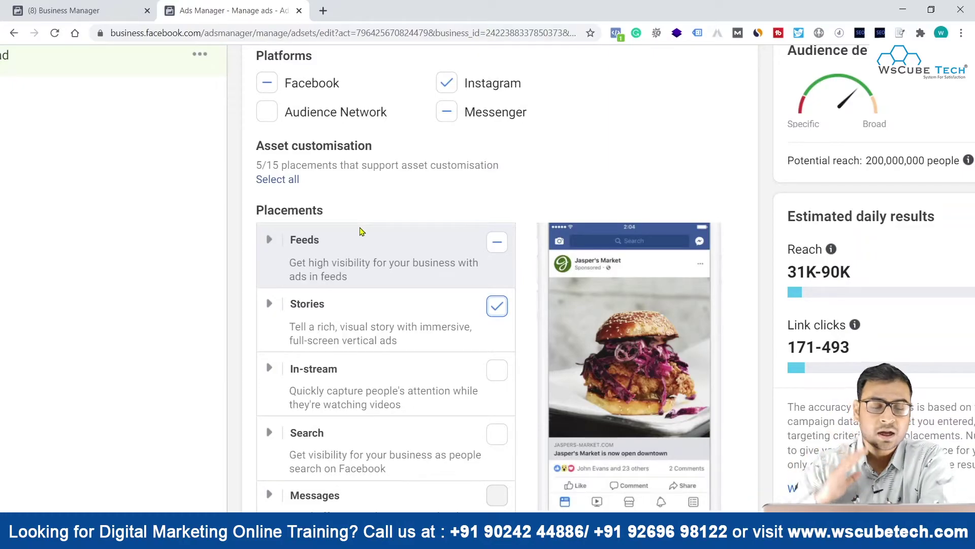
{"action": "scroll", "coordinate": [453, 223], "scroll_direction": "up", "scroll_amount": 7}
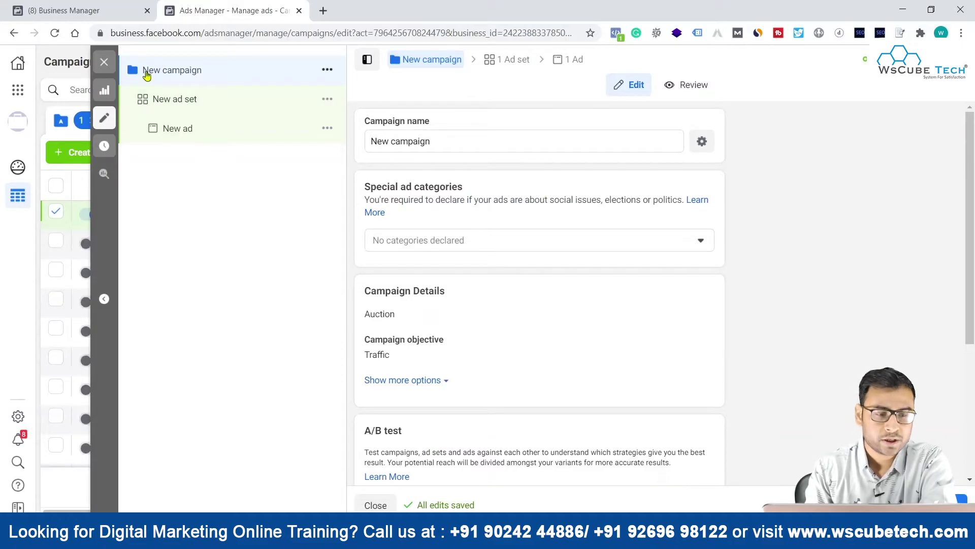
Back in the Campaigns table, clear the New campaign selection, break down by Platform, and open the date picker.
{"action": "left_click", "coordinate": [104, 62]}
{"action": "left_click", "coordinate": [56, 213]}
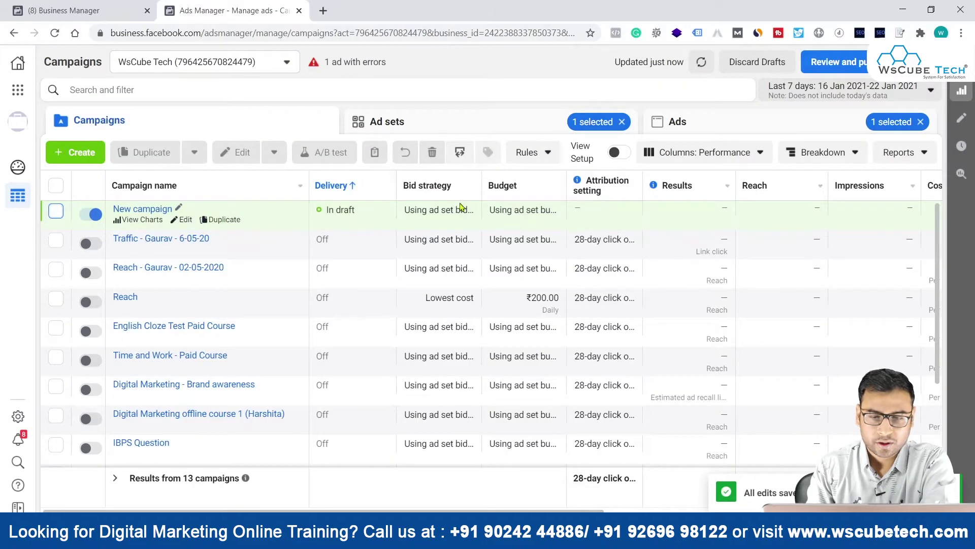
{"action": "left_click", "coordinate": [844, 156]}
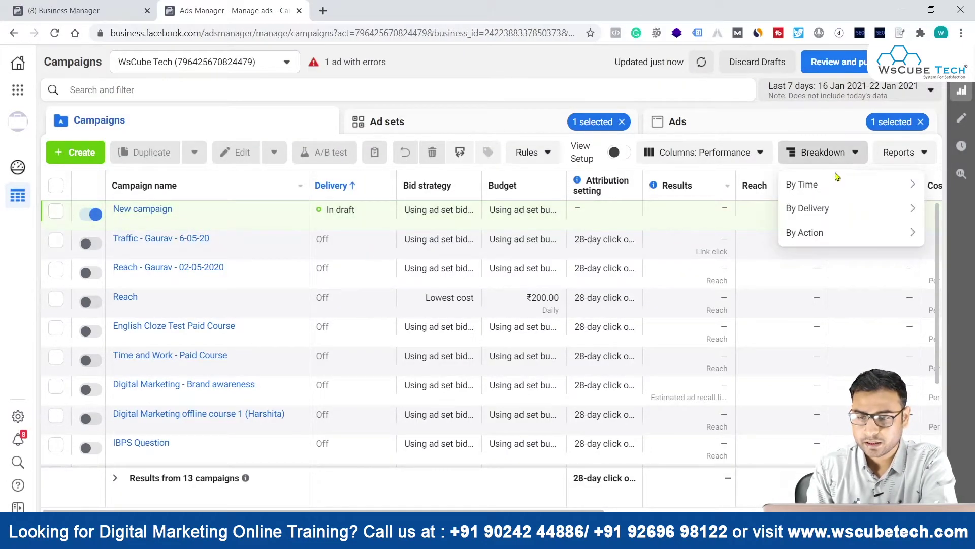
{"action": "mouse_move", "coordinate": [822, 216]}
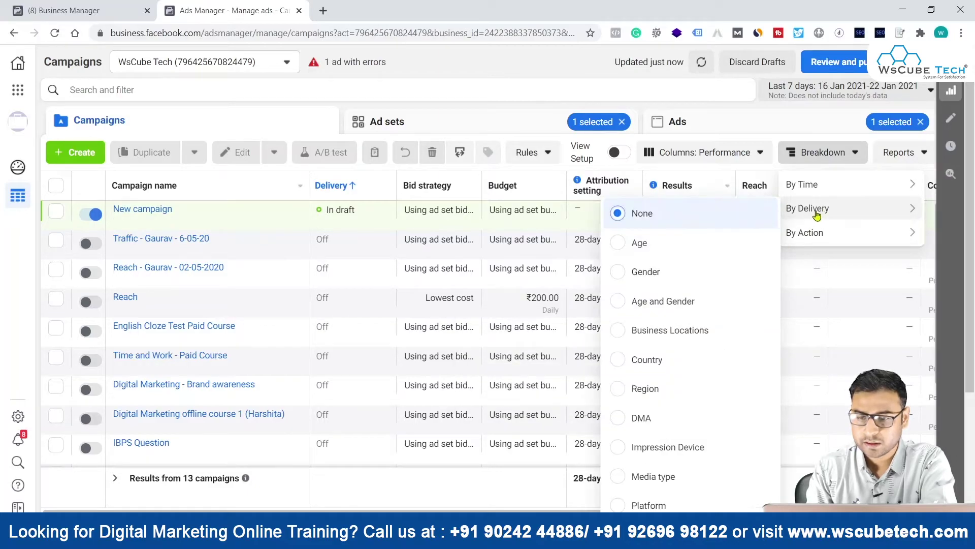
{"action": "scroll", "coordinate": [659, 297], "scroll_direction": "down", "scroll_amount": 3}
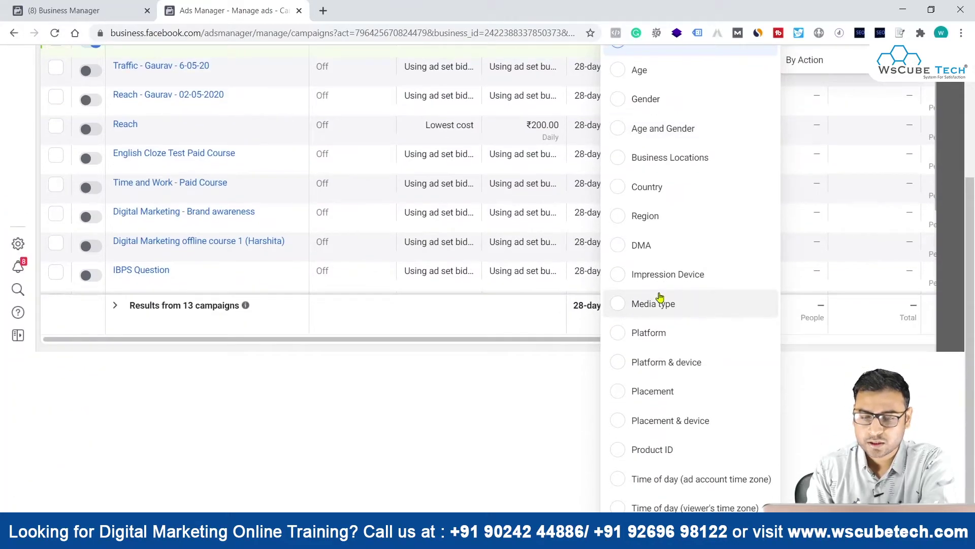
{"action": "left_click", "coordinate": [673, 339]}
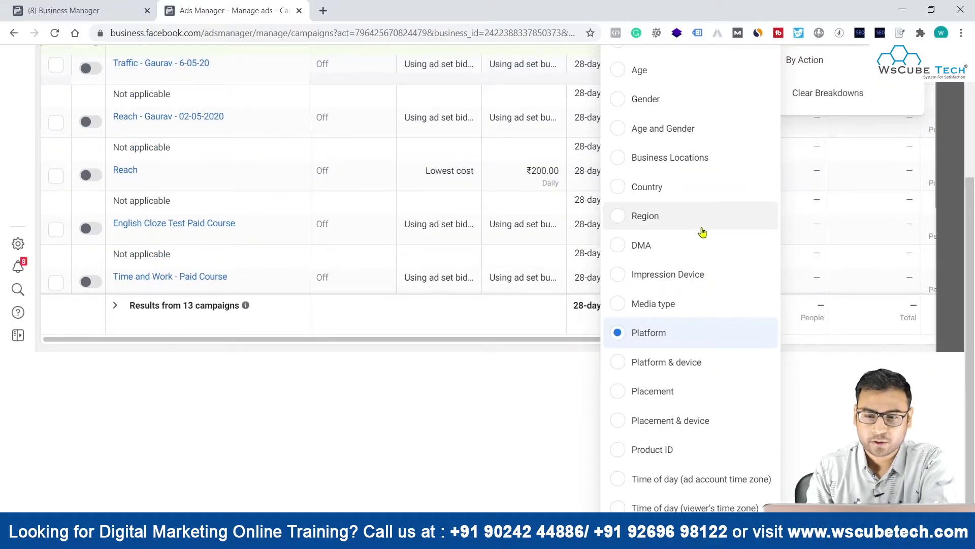
{"action": "scroll", "coordinate": [701, 233], "scroll_direction": "up", "scroll_amount": 3}
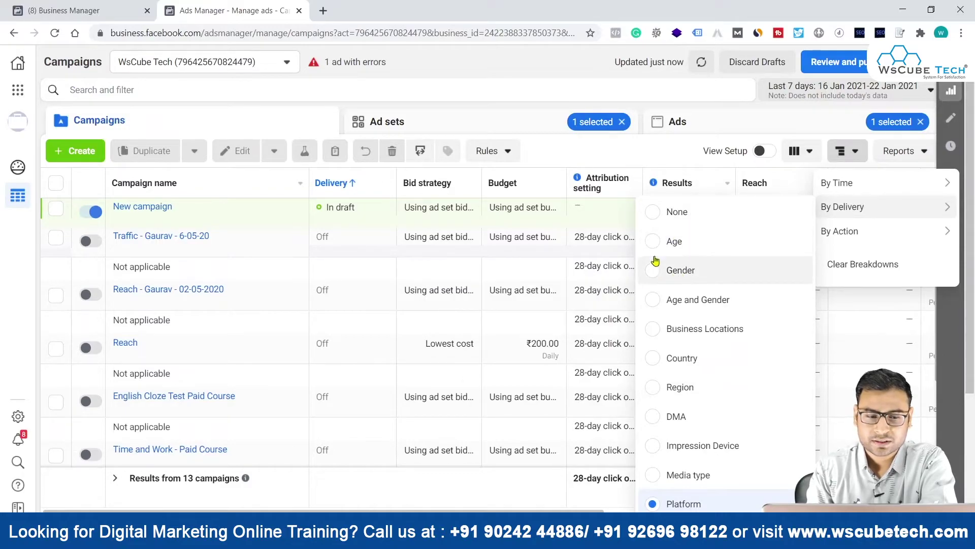
{"action": "left_click", "coordinate": [780, 91]}
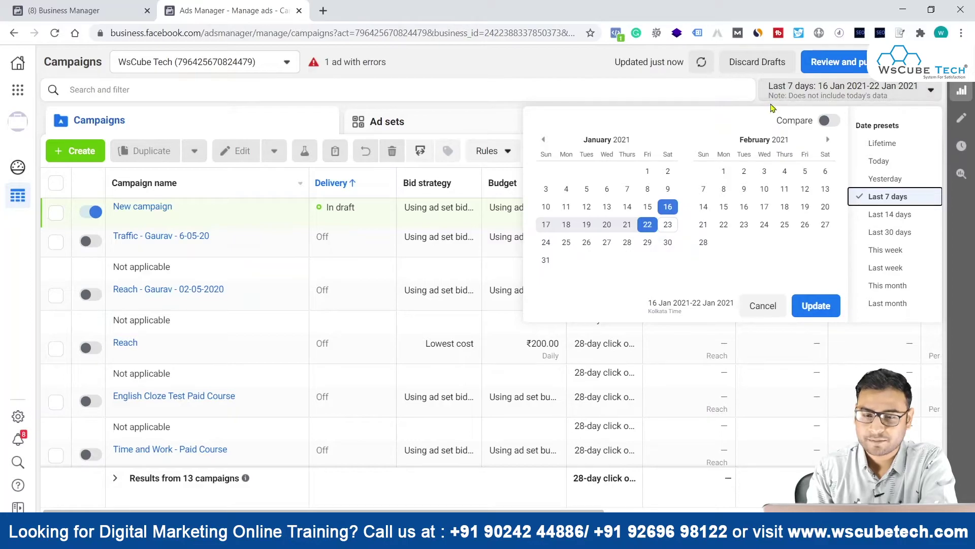
Set the reporting range to Lifetime and review the per-platform campaign rows.
{"action": "left_click", "coordinate": [883, 145]}
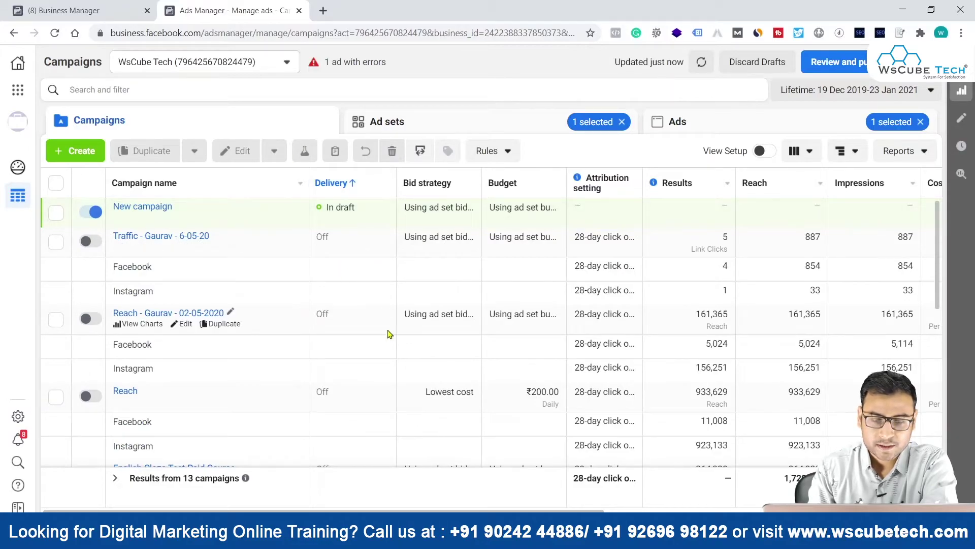
{"action": "scroll", "coordinate": [512, 253], "scroll_direction": "down", "scroll_amount": 2}
{"action": "scroll", "coordinate": [357, 294], "scroll_direction": "up", "scroll_amount": 1}
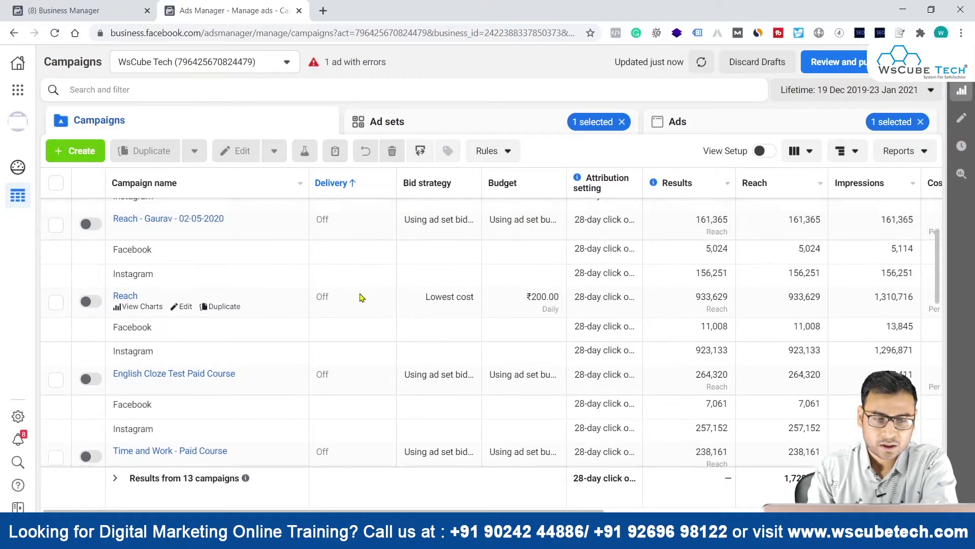
{"action": "scroll", "coordinate": [726, 279], "scroll_direction": "right", "scroll_amount": 3}
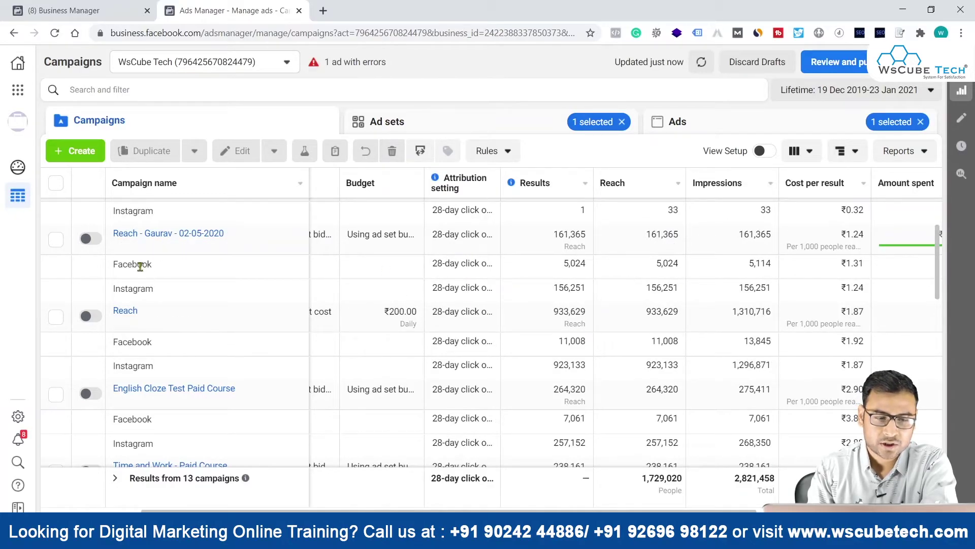
{"action": "scroll", "coordinate": [310, 343], "scroll_direction": "down", "scroll_amount": 3}
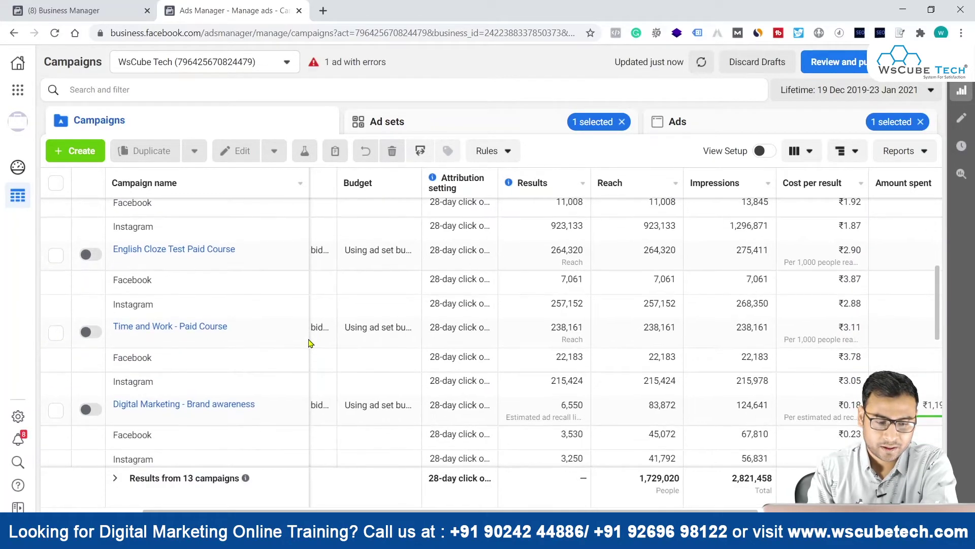
{"action": "scroll", "coordinate": [257, 386], "scroll_direction": "down", "scroll_amount": 2}
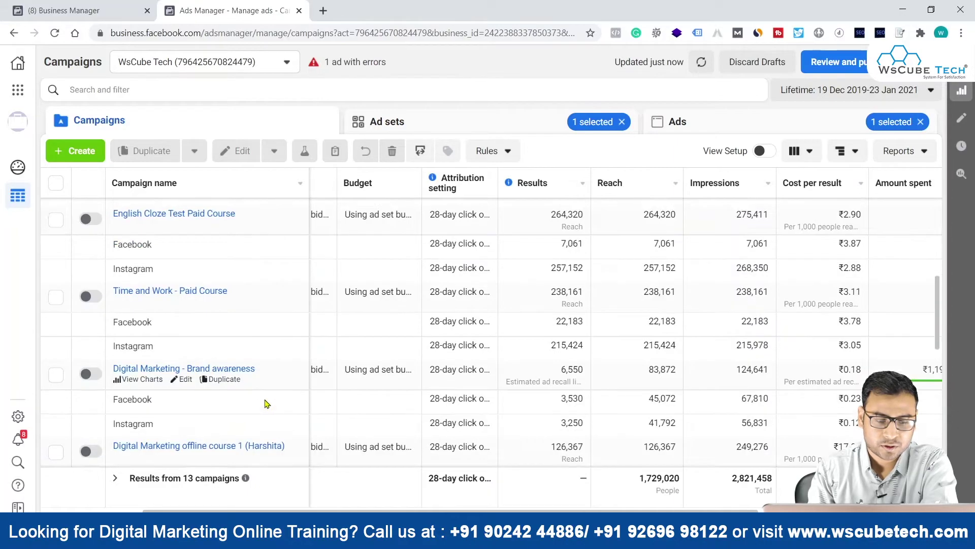
{"action": "scroll", "coordinate": [265, 403], "scroll_direction": "down", "scroll_amount": 8}
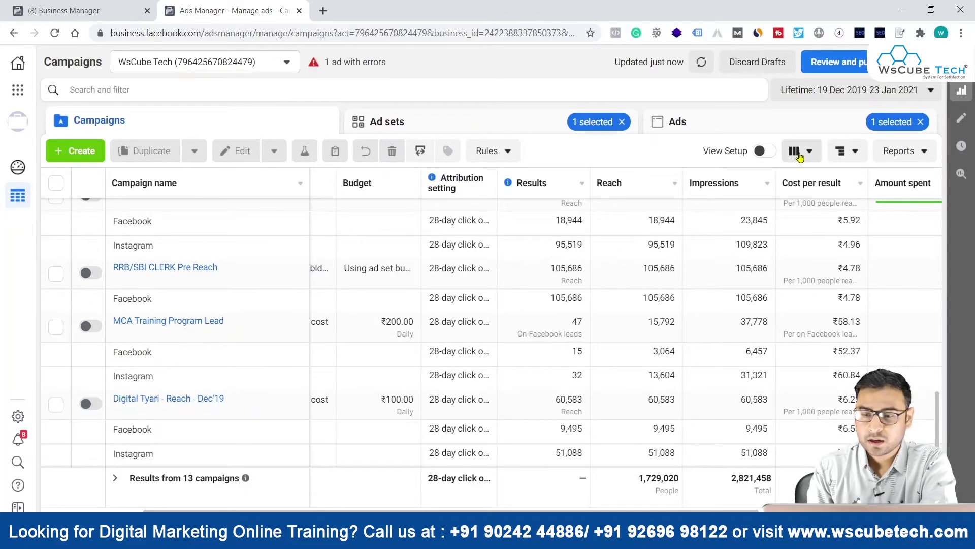
Change the table breakdown to delivery Placement and review rows like Feed, Explore and Instagram Stories.
{"action": "left_click", "coordinate": [835, 152]}
{"action": "mouse_move", "coordinate": [853, 207]}
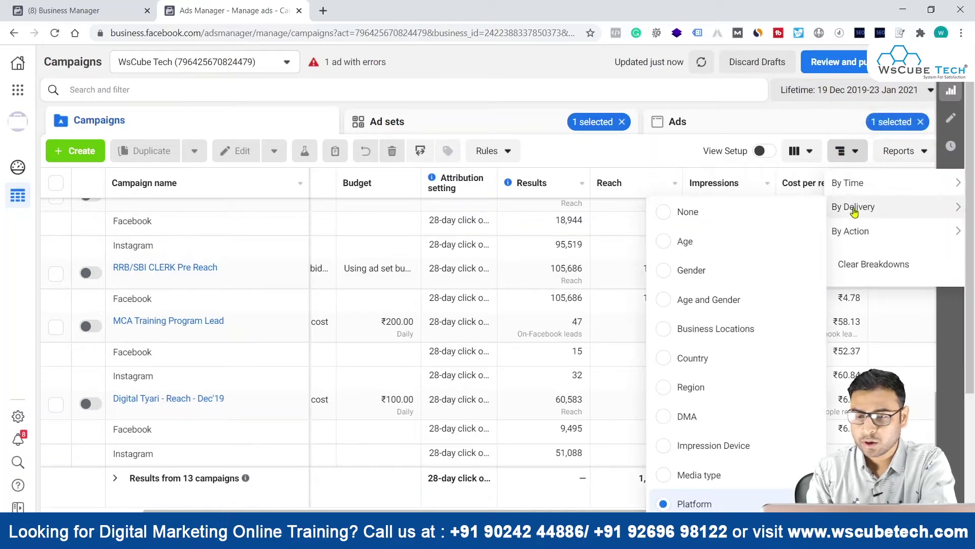
{"action": "scroll", "coordinate": [731, 407], "scroll_direction": "down", "scroll_amount": 3}
{"action": "scroll", "coordinate": [733, 420], "scroll_direction": "down", "scroll_amount": 1}
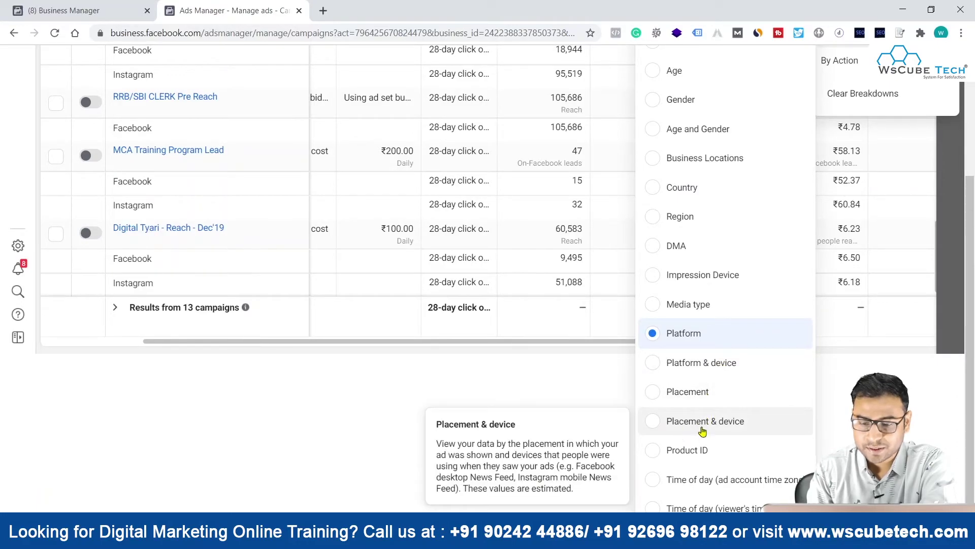
{"action": "left_click", "coordinate": [692, 397]}
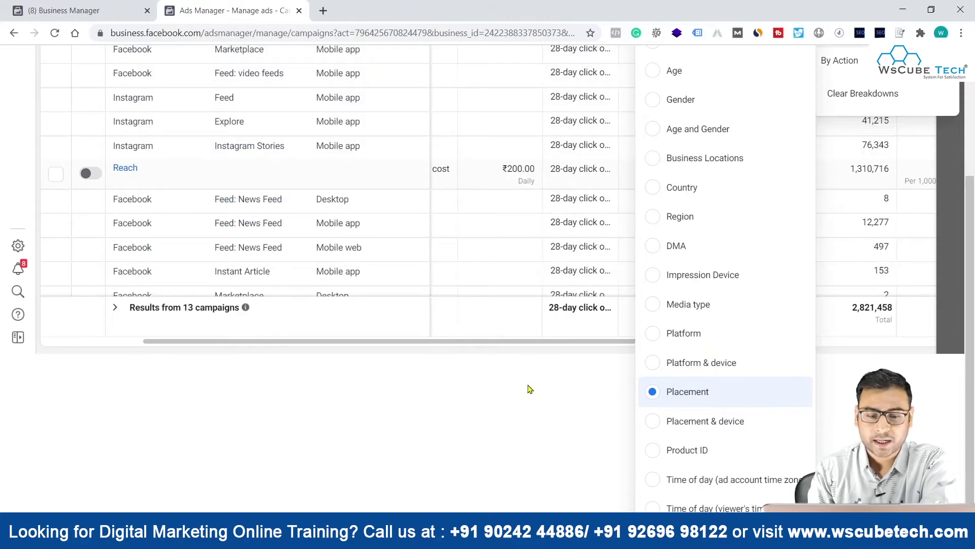
{"action": "left_click", "coordinate": [506, 389]}
{"action": "scroll", "coordinate": [385, 306], "scroll_direction": "up", "scroll_amount": 4}
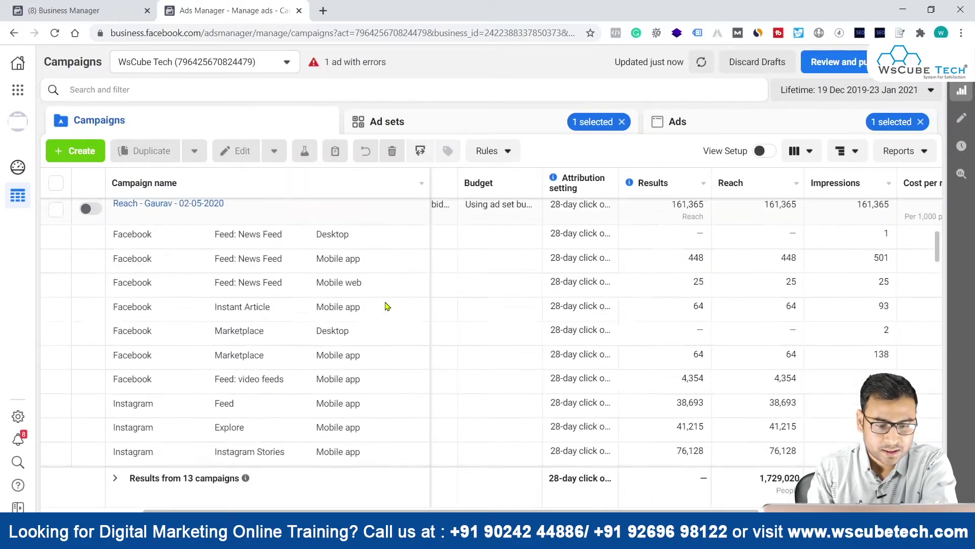
{"action": "scroll", "coordinate": [372, 268], "scroll_direction": "down", "scroll_amount": 1}
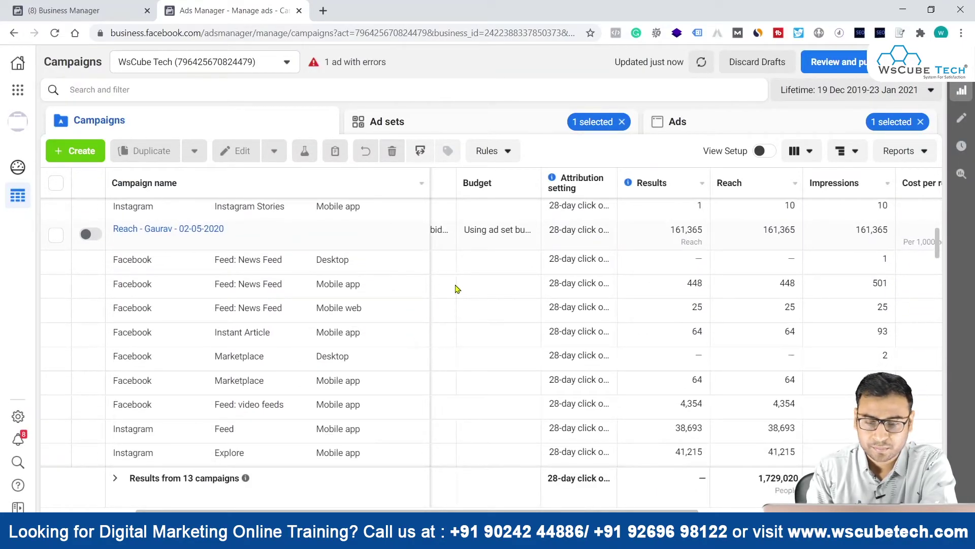
{"action": "scroll", "coordinate": [462, 288], "scroll_direction": "right", "scroll_amount": 3}
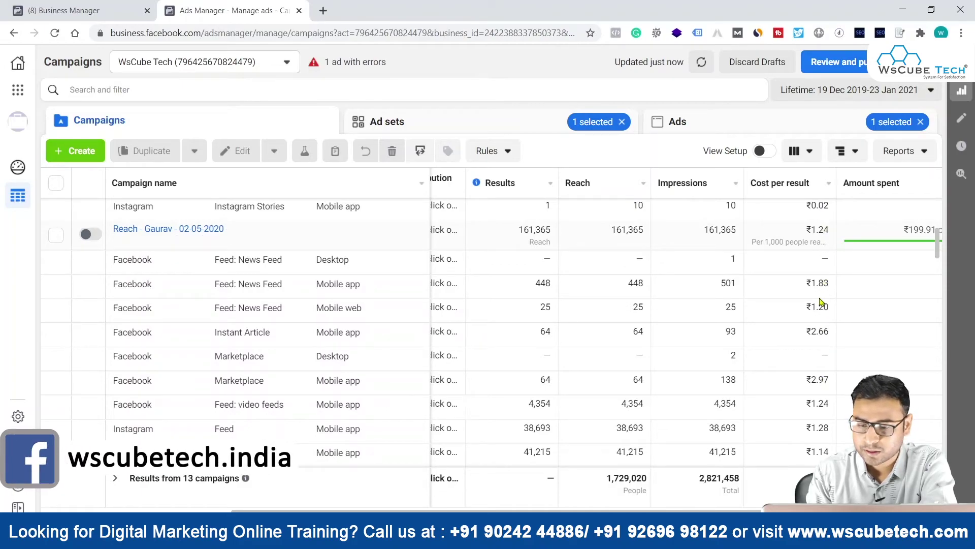
{"action": "scroll", "coordinate": [813, 426], "scroll_direction": "down", "scroll_amount": 2}
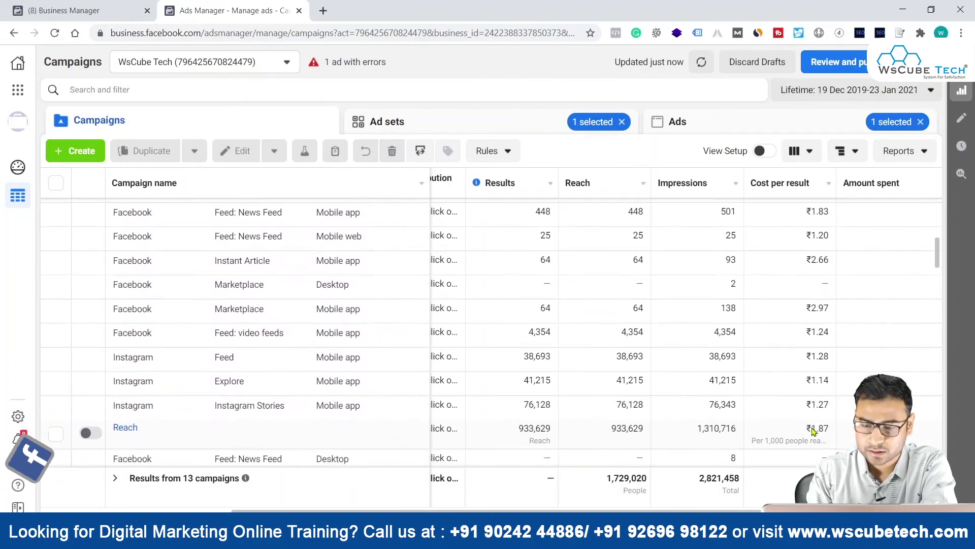
{"action": "scroll", "coordinate": [813, 429], "scroll_direction": "up", "scroll_amount": 1}
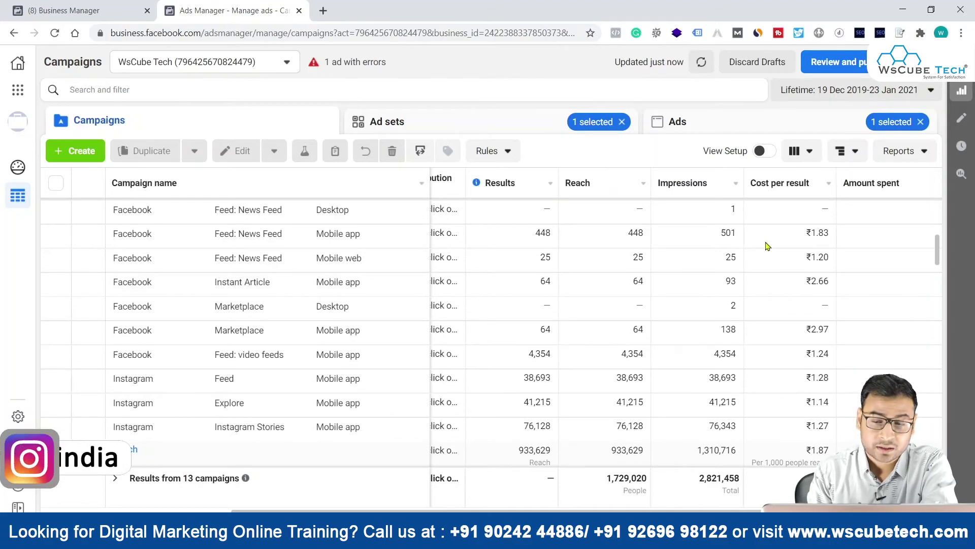